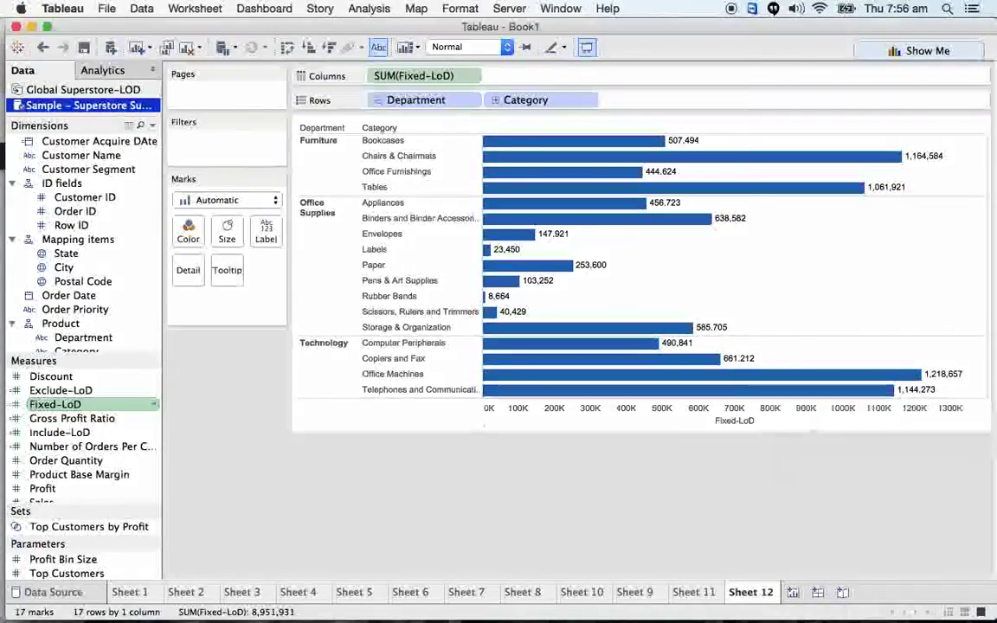
Change Fixed-LoD to {FIXED [Department]:SUM([Sales])} so bars repeat department totals (Furniture 3,178,624).
mouse_move(590, 208)
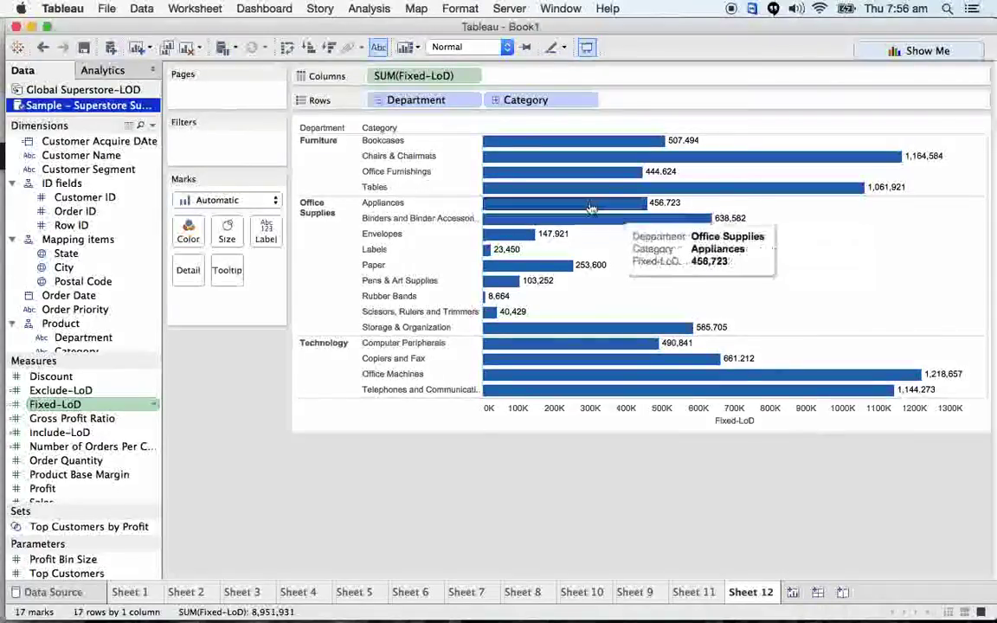
left_click(153, 404)
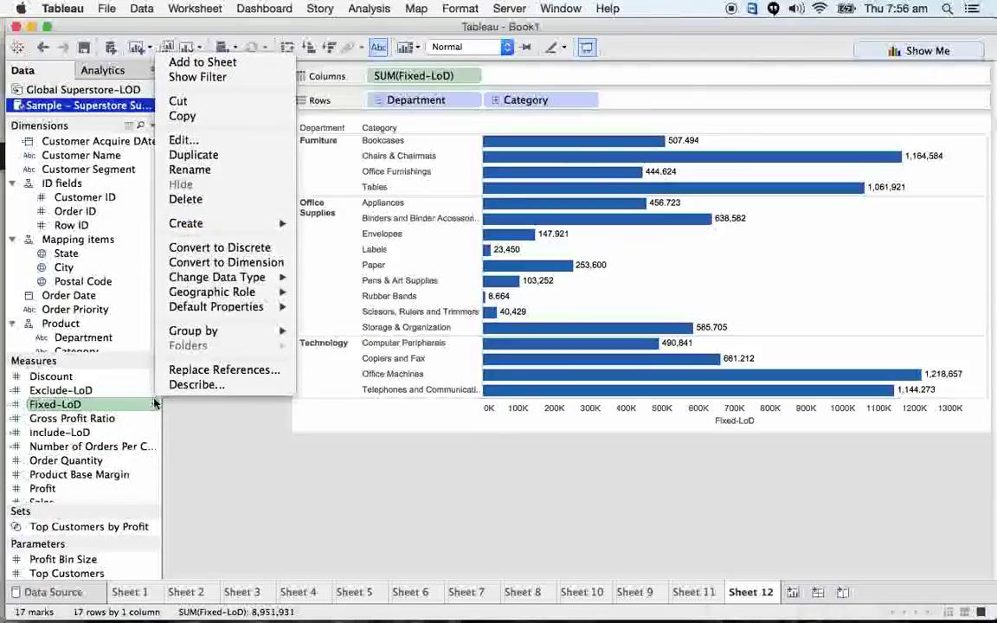
left_click(180, 140)
left_click_drag(319, 241, 281, 242)
type("[Dep")
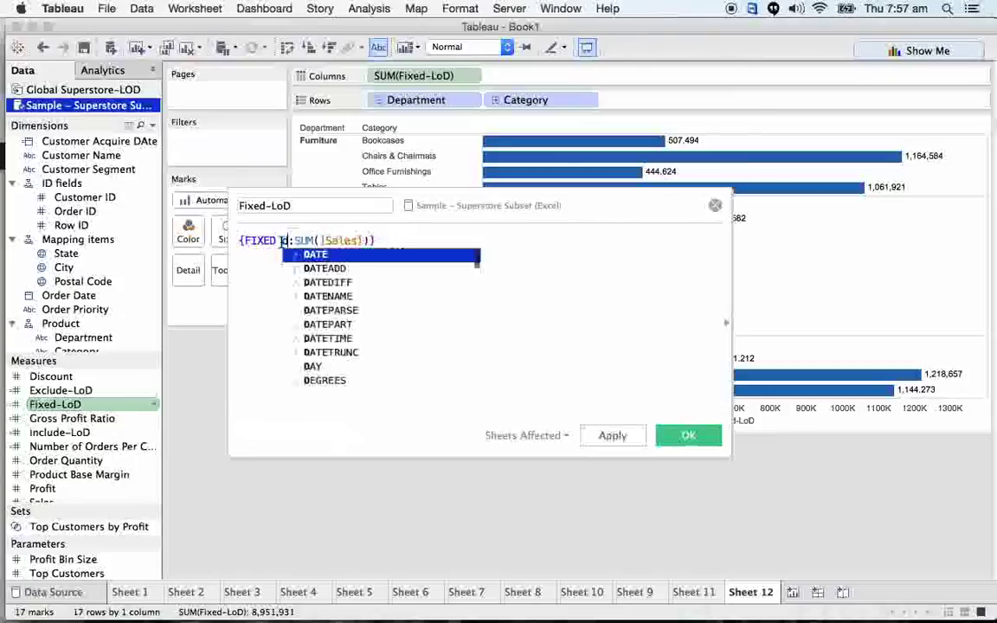
key("Return")
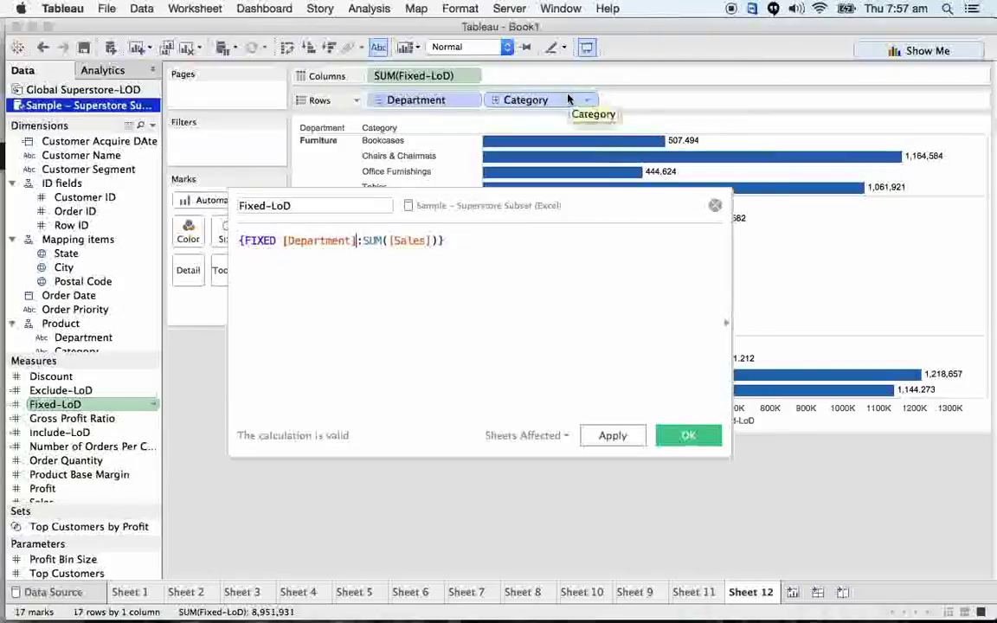
left_click_drag(571, 99, 659, 106)
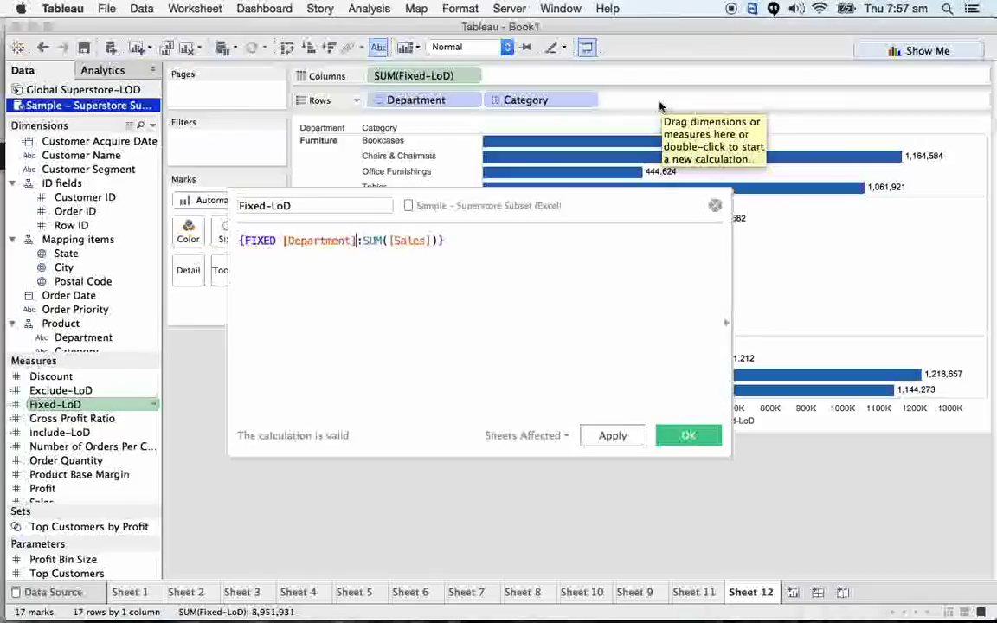
left_click(688, 434)
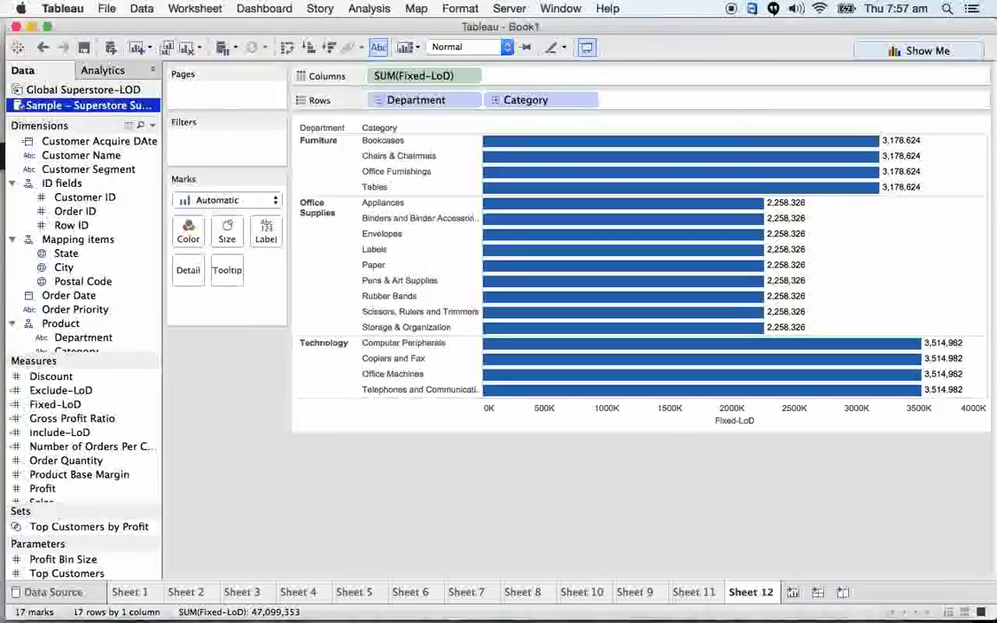
mouse_move(683, 605)
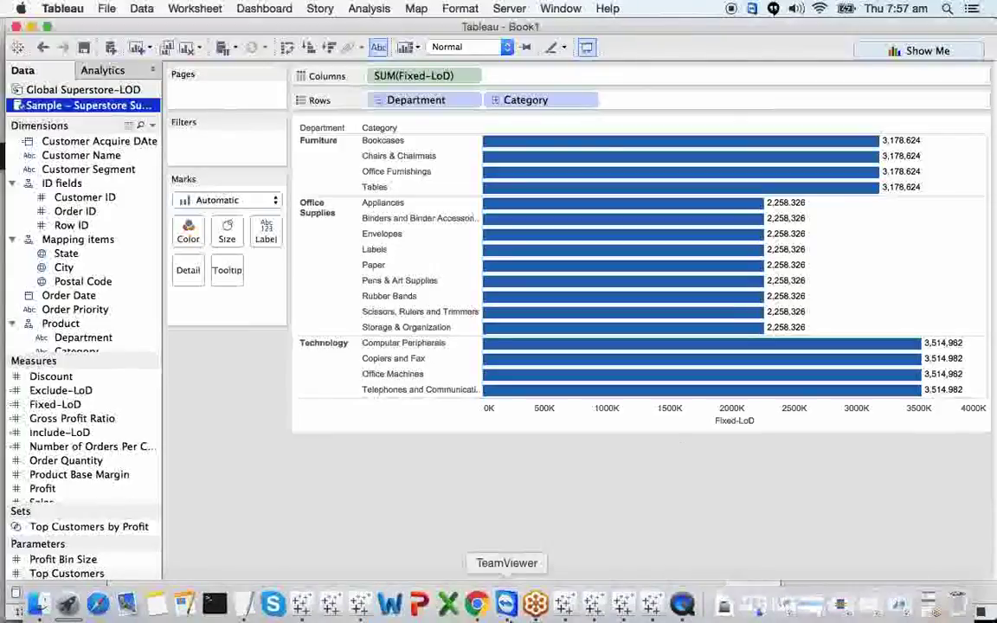
left_click(935, 613)
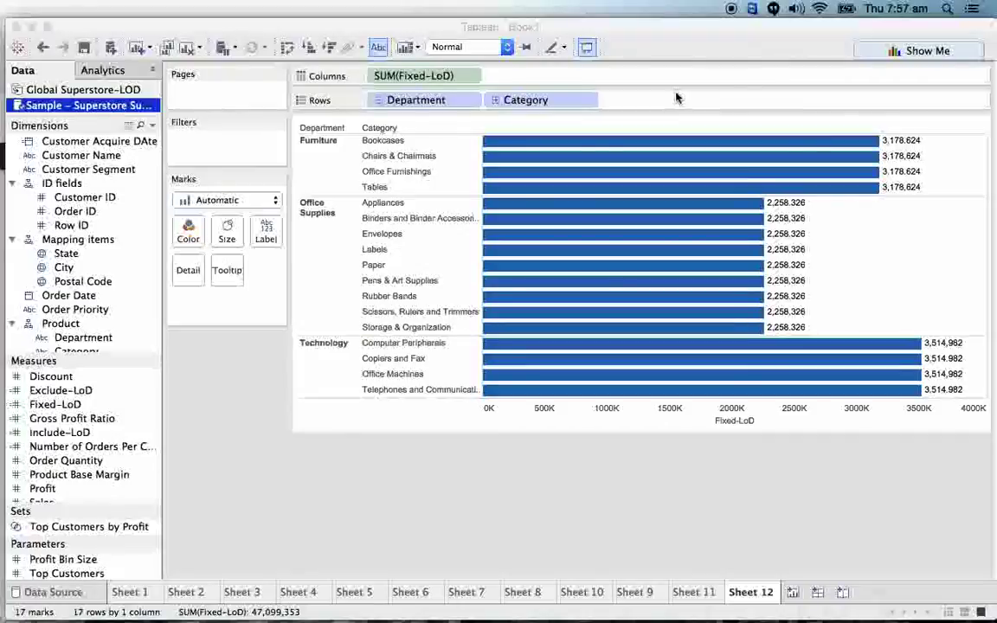
left_click(147, 406)
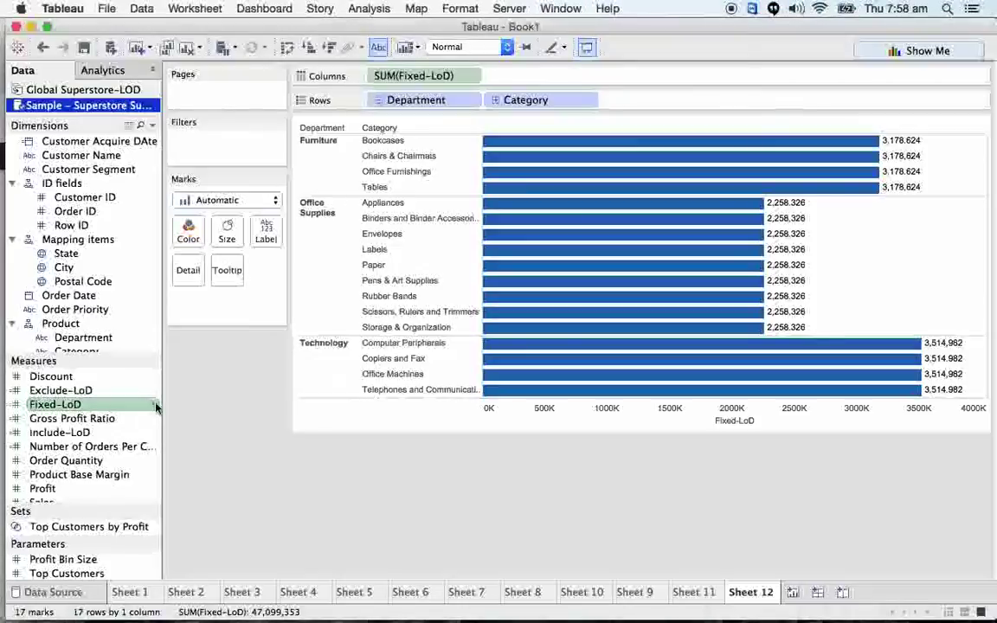
Rewrite Fixed-LoD as {FIXED [Category]:SUM([Sales])} so each bar shows its category total (Bookcases 507,494).
left_click(150, 406)
left_click(238, 144)
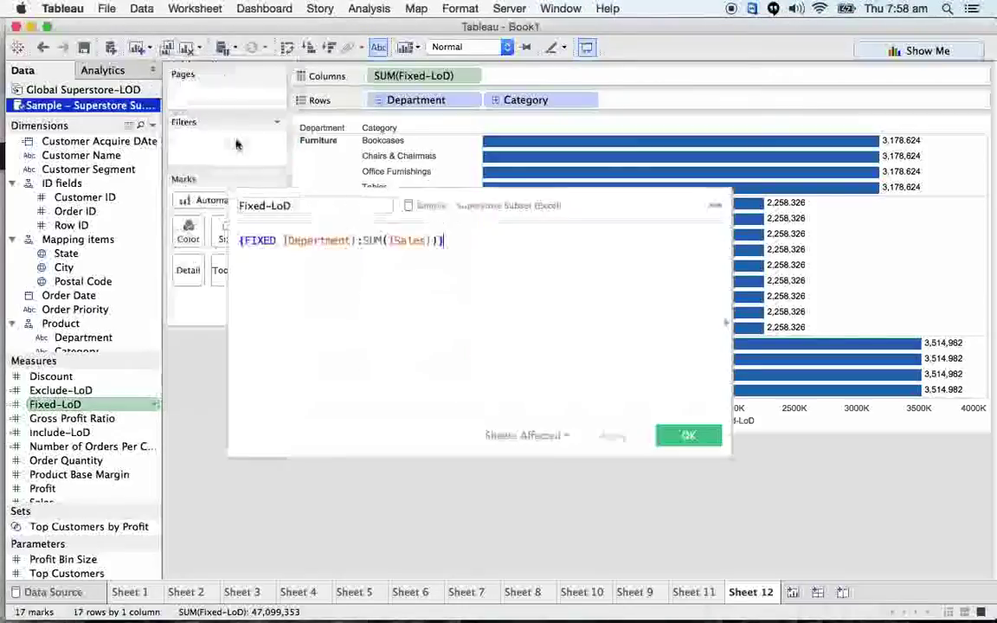
left_click(353, 241)
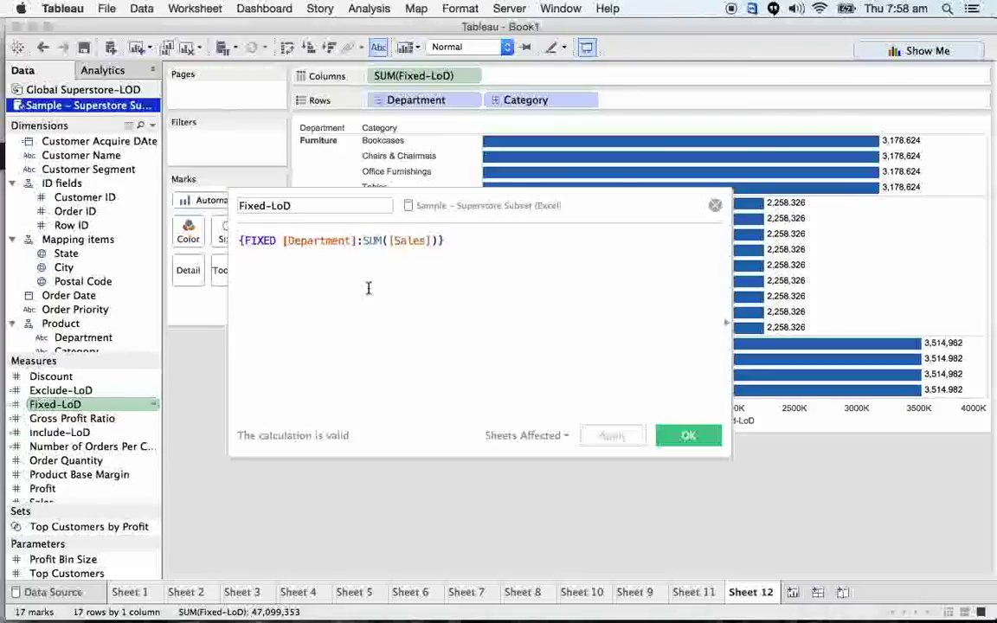
type(", cat")
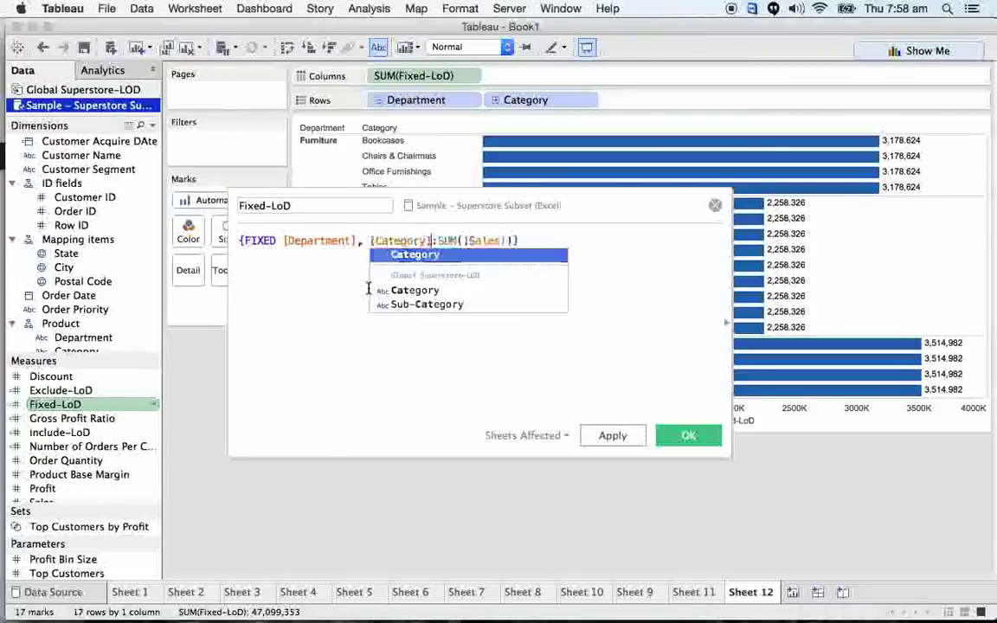
key("Return")
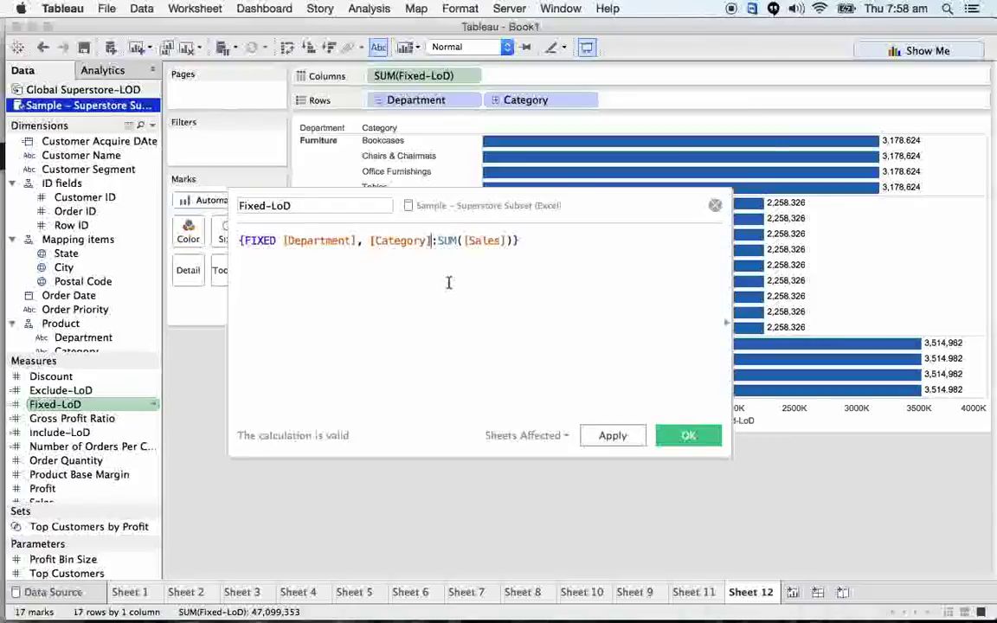
left_click(370, 240)
key("BackSpace")
key("BackSpace")
key("BackSpace")
key("BackSpace")
key("BackSpace")
key("BackSpace")
key("BackSpace")
key("BackSpace")
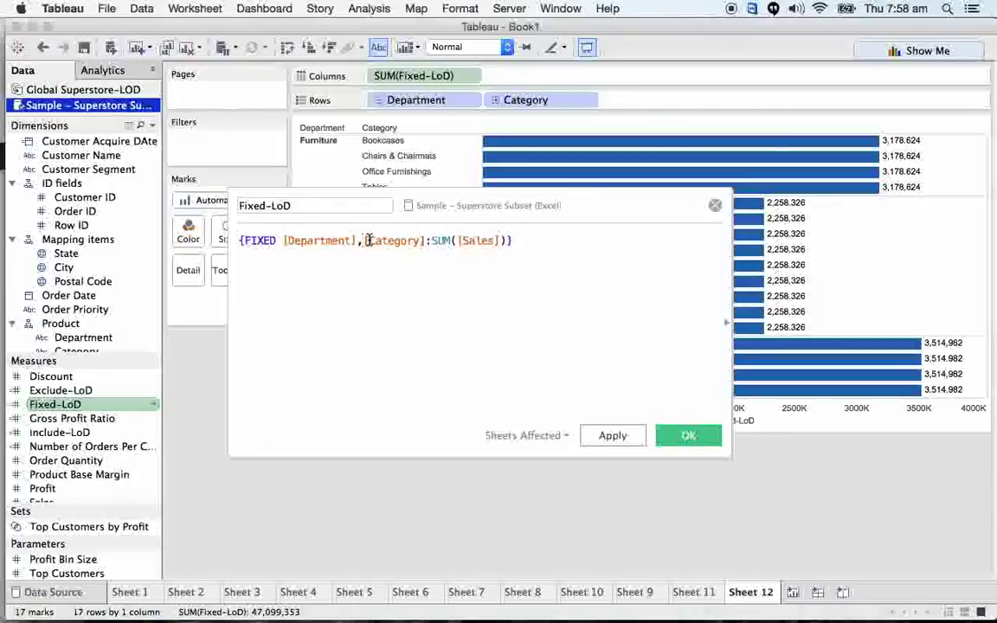
key("BackSpace")
key("BackSpace")
key("BackSpace")
key("BackSpace")
key("BackSpace")
key("BackSpace")
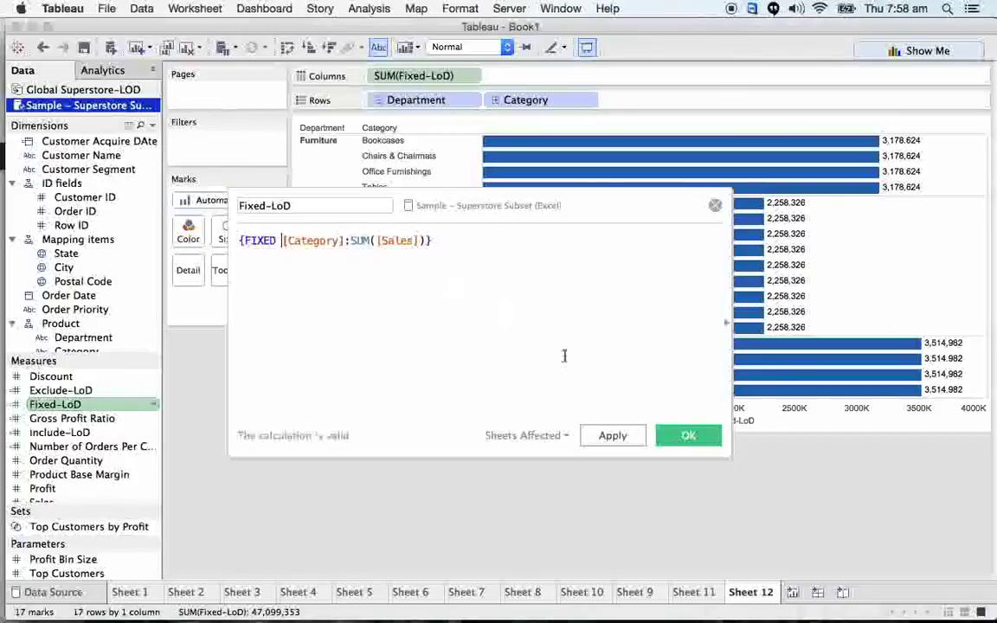
left_click(680, 437)
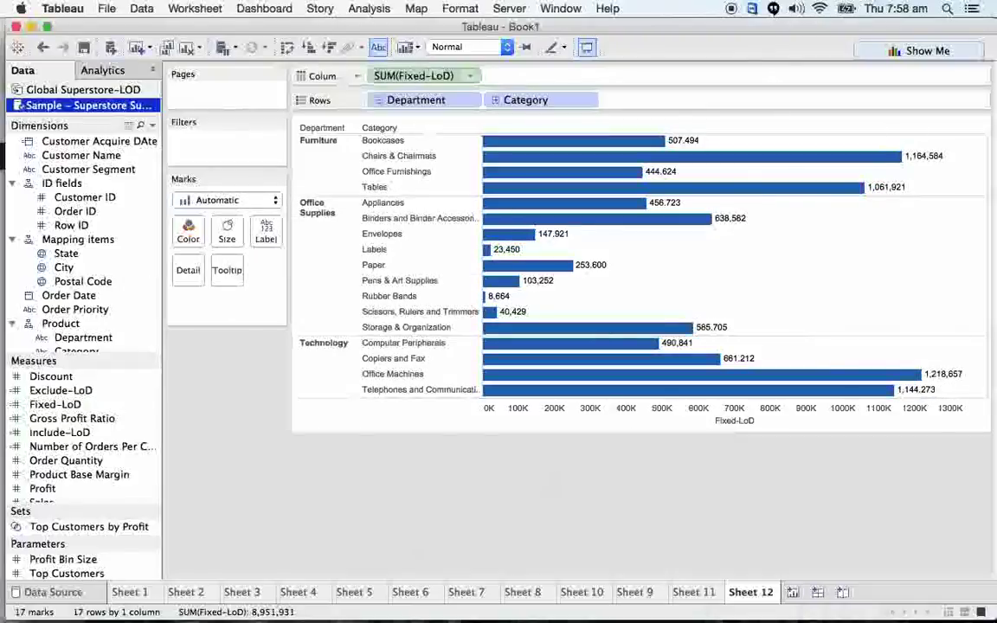
left_click(378, 101)
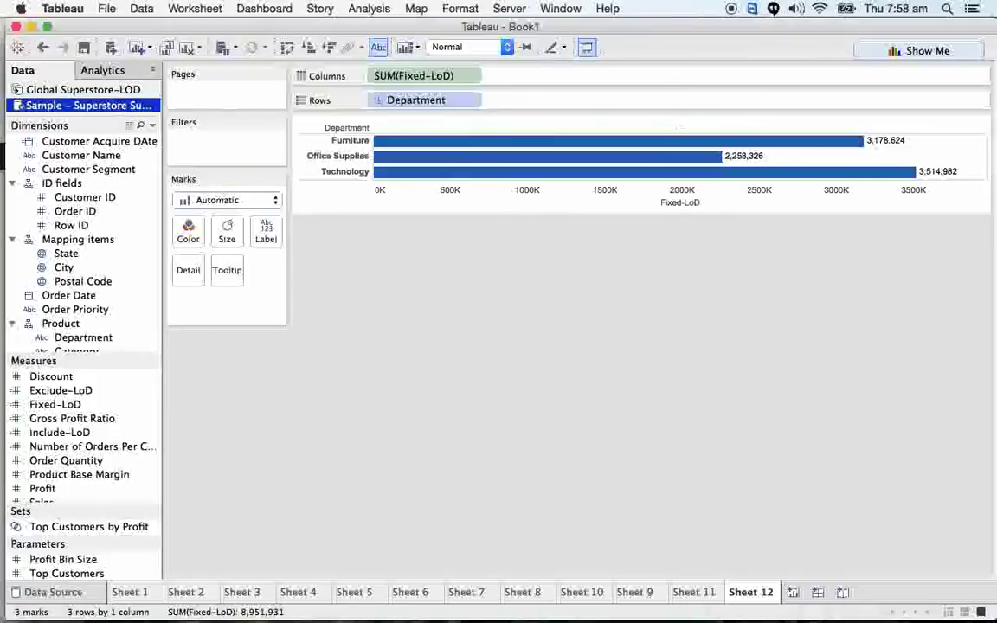
left_click(378, 100)
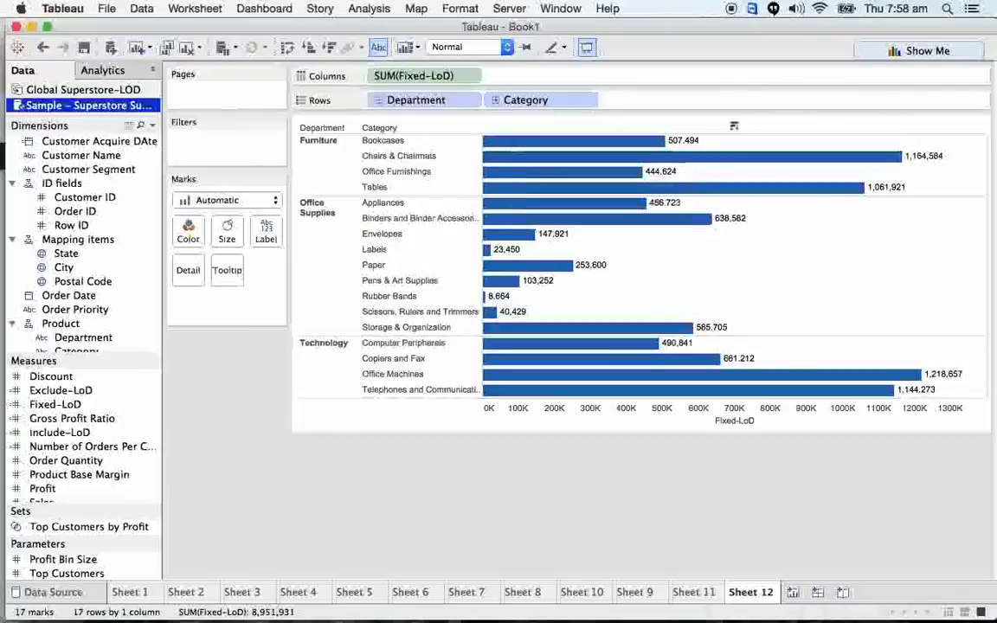
left_click(496, 100)
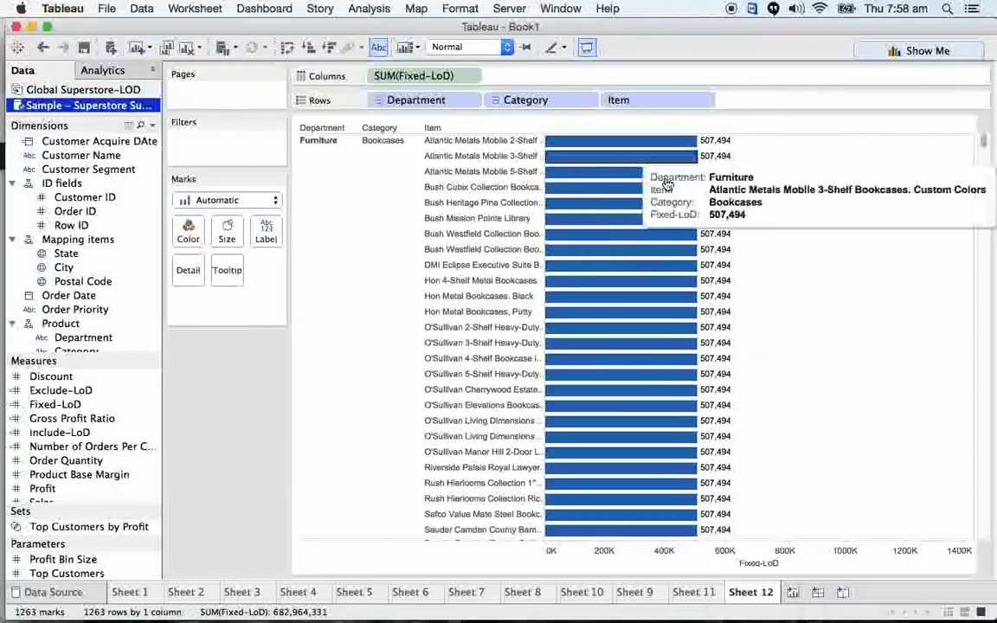
scroll(666, 346, "down", 5)
scroll(667, 346, "down", 15)
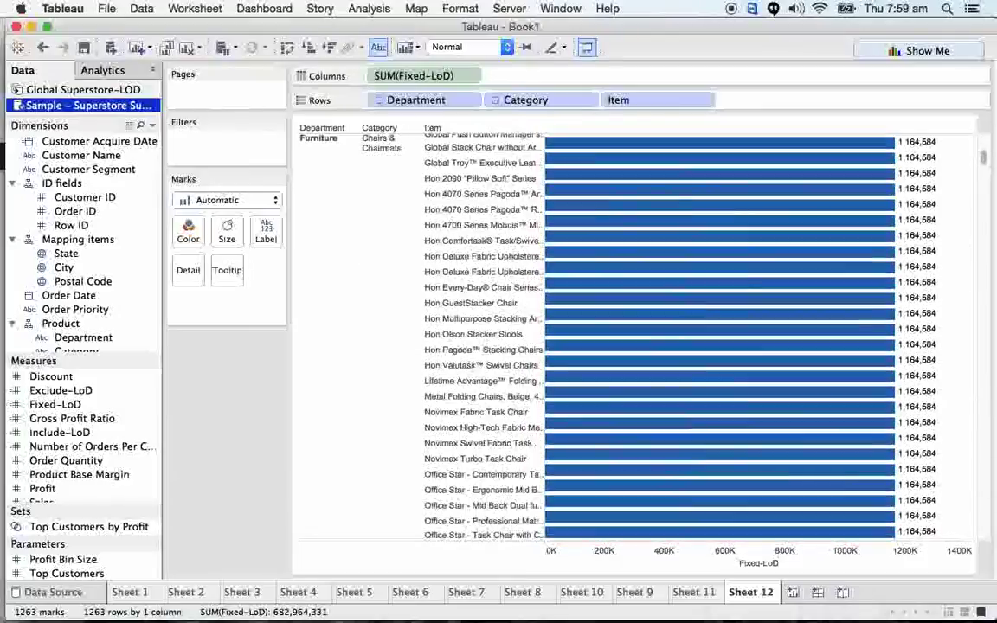
scroll(679, 381, "up", 20)
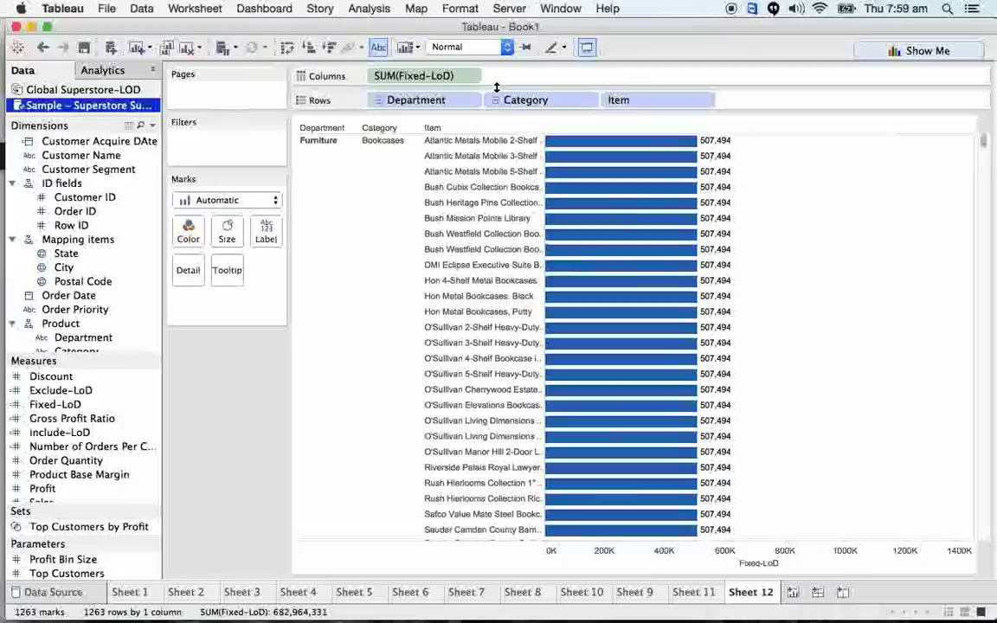
left_click(379, 100)
left_click(380, 101)
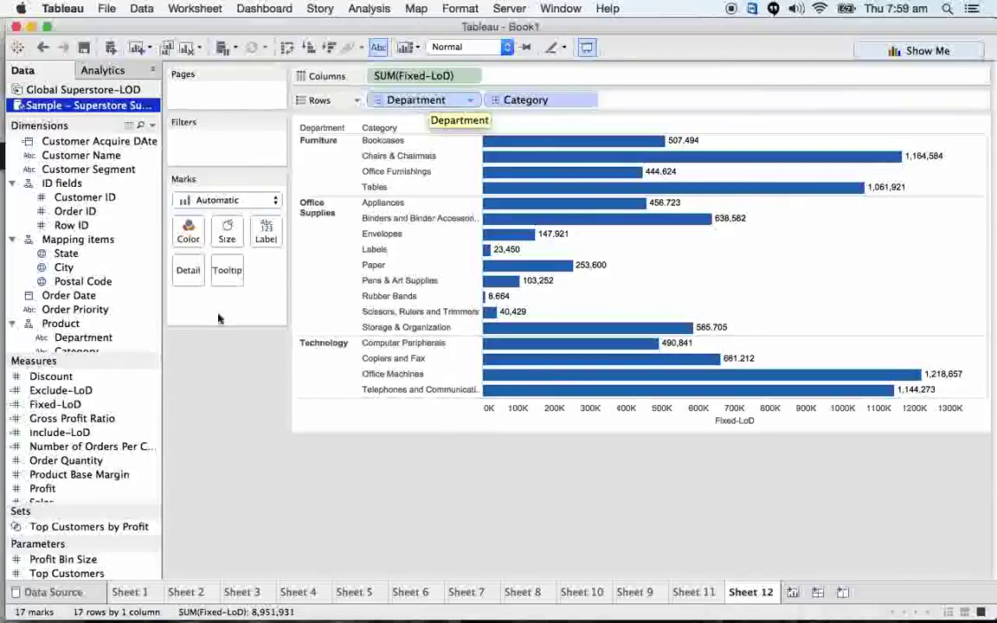
right_click(150, 406)
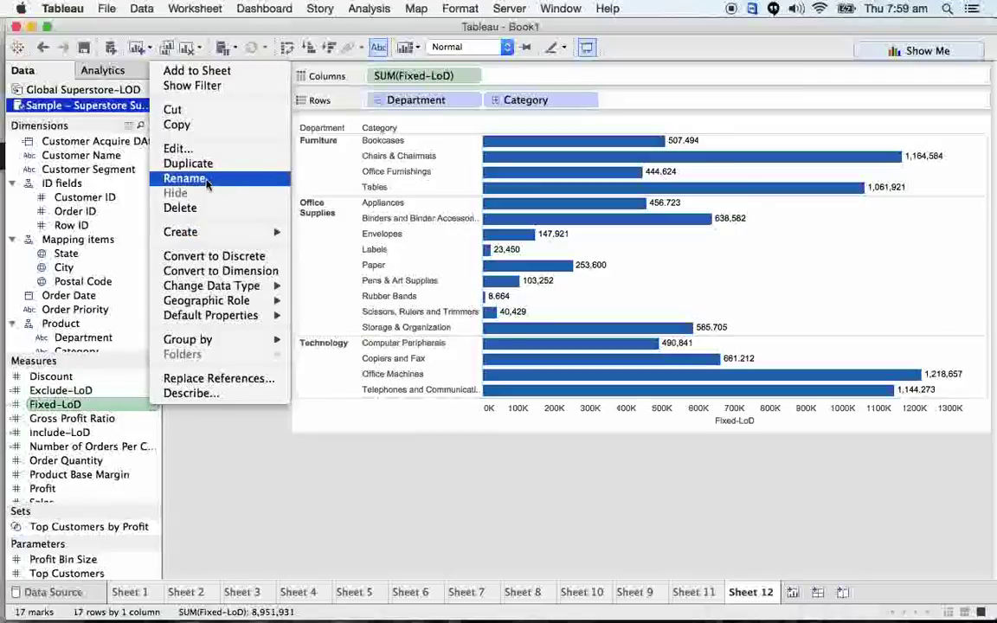
left_click(203, 149)
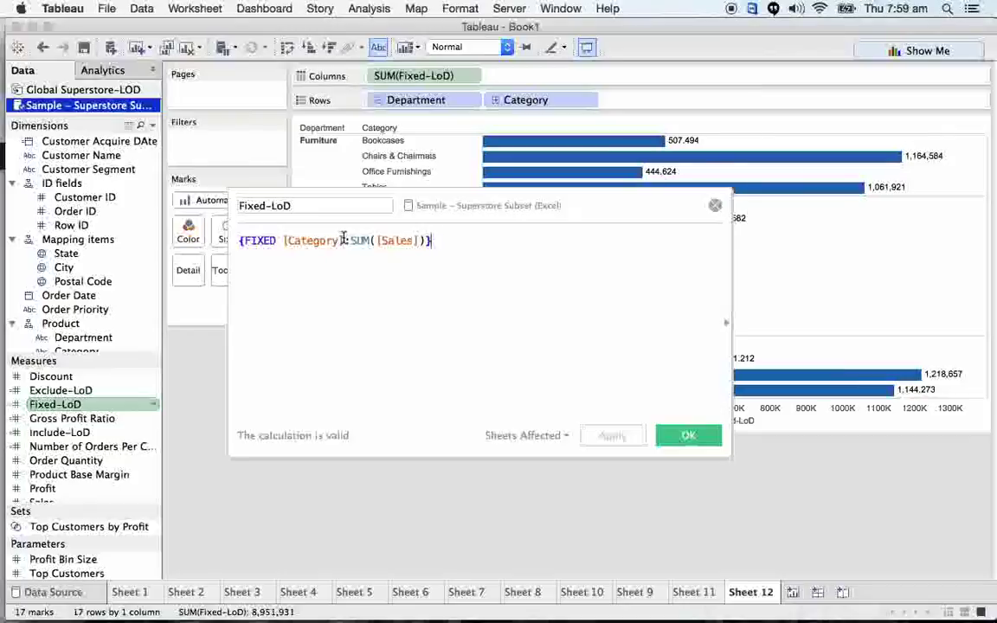
left_click_drag(344, 239, 281, 239)
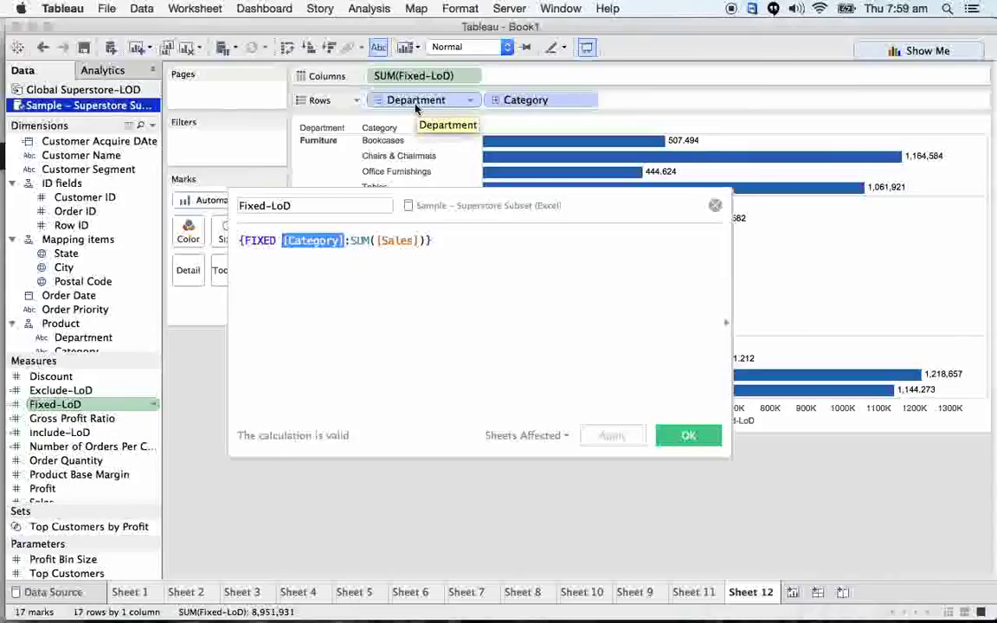
left_click(352, 255)
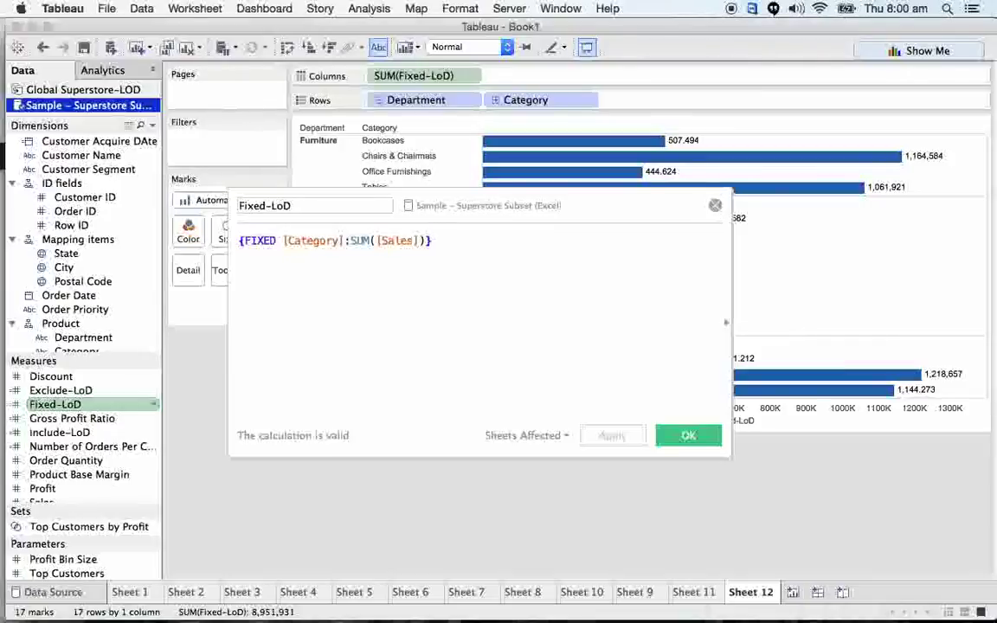
left_click_drag(346, 241, 287, 240)
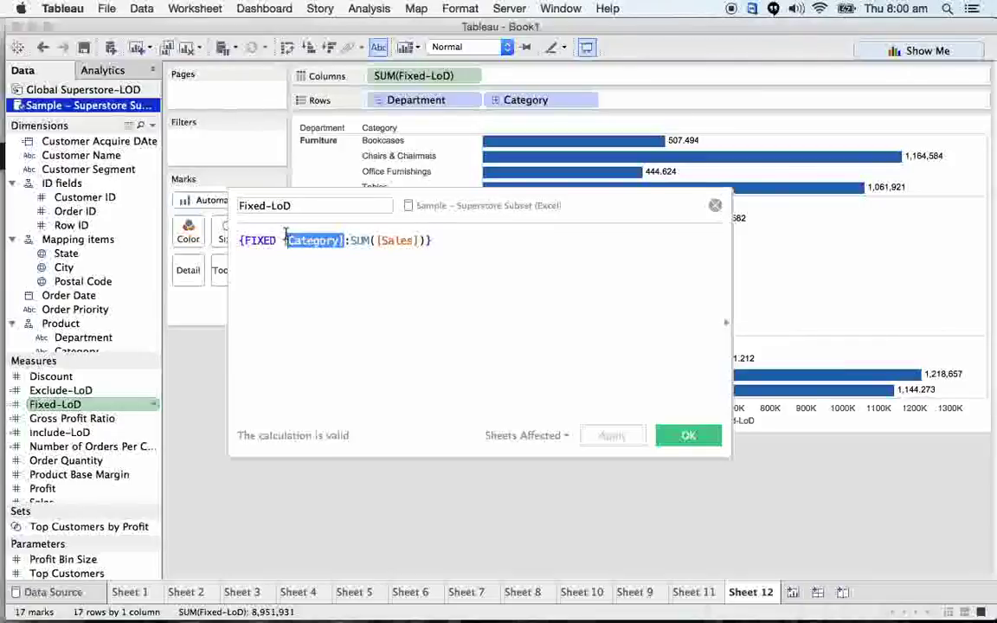
left_click(677, 441)
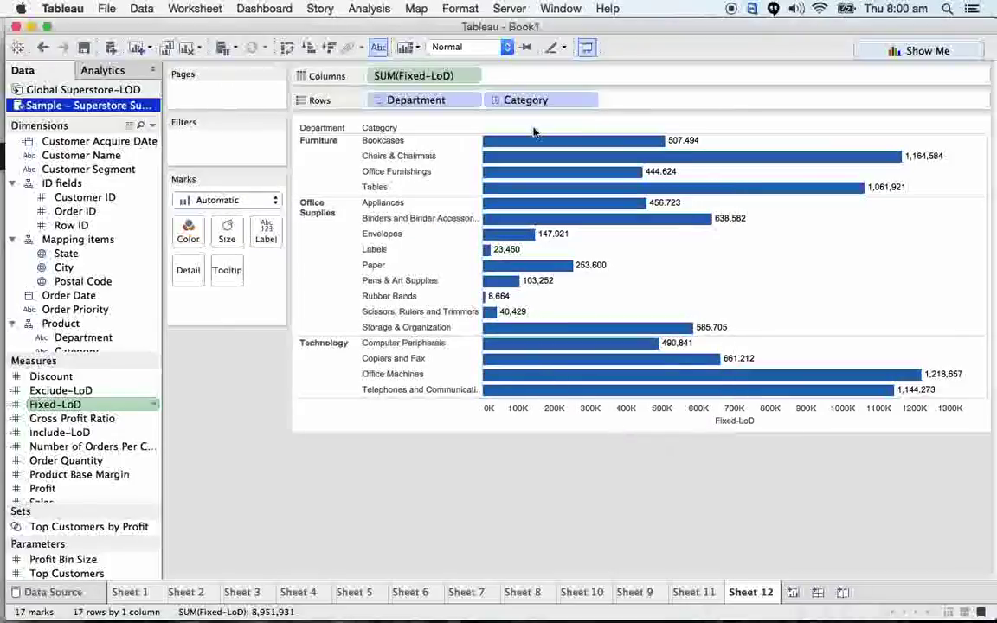
left_click(496, 100)
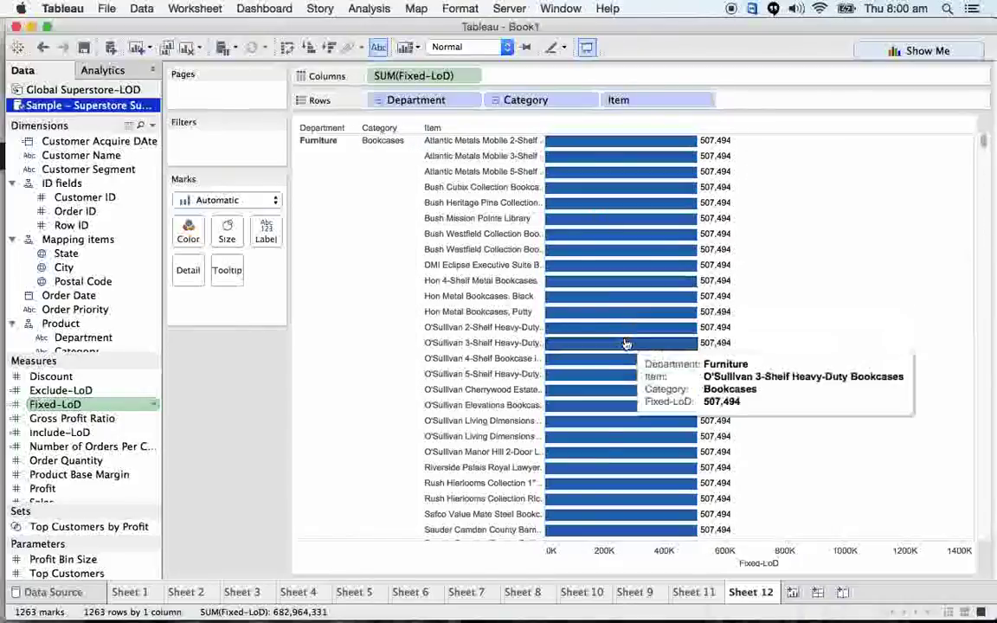
scroll(627, 344, "down", 2)
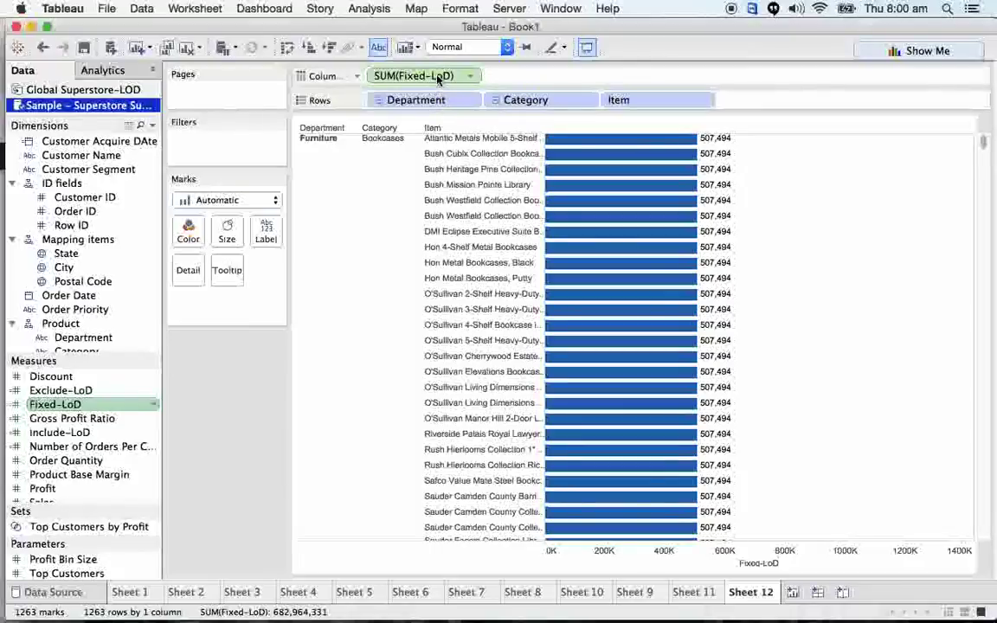
Open the Fixed-LoD calculation editor and move it aside over the chart.
left_click(152, 405)
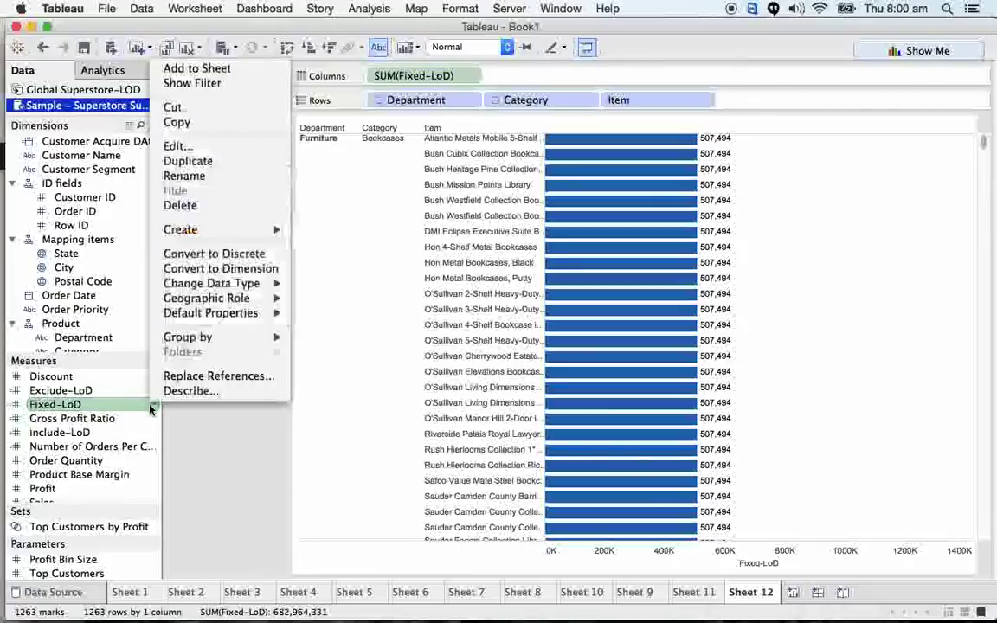
left_click(177, 145)
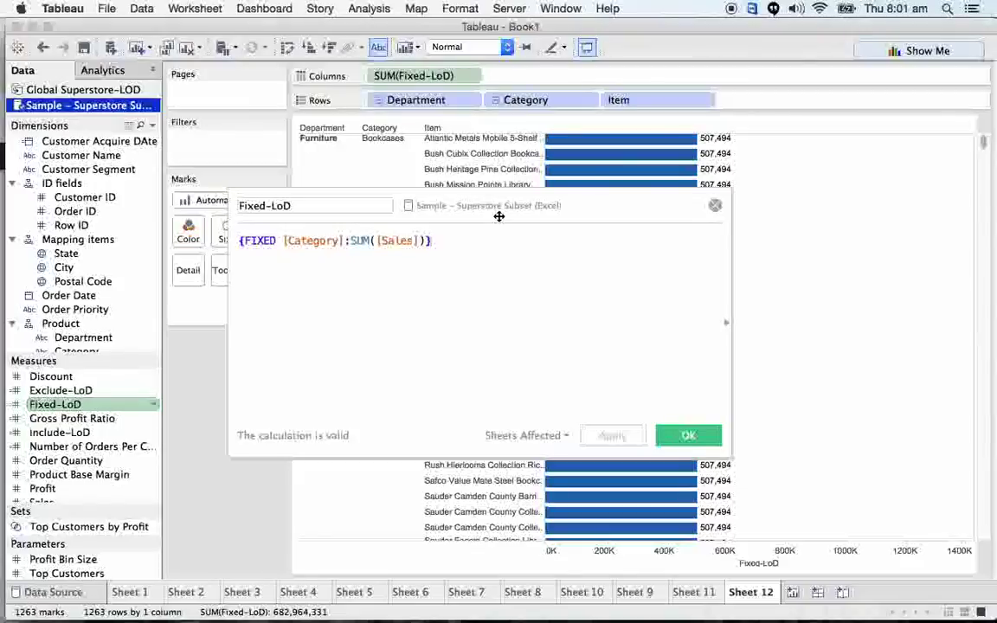
left_click_drag(499, 216, 576, 231)
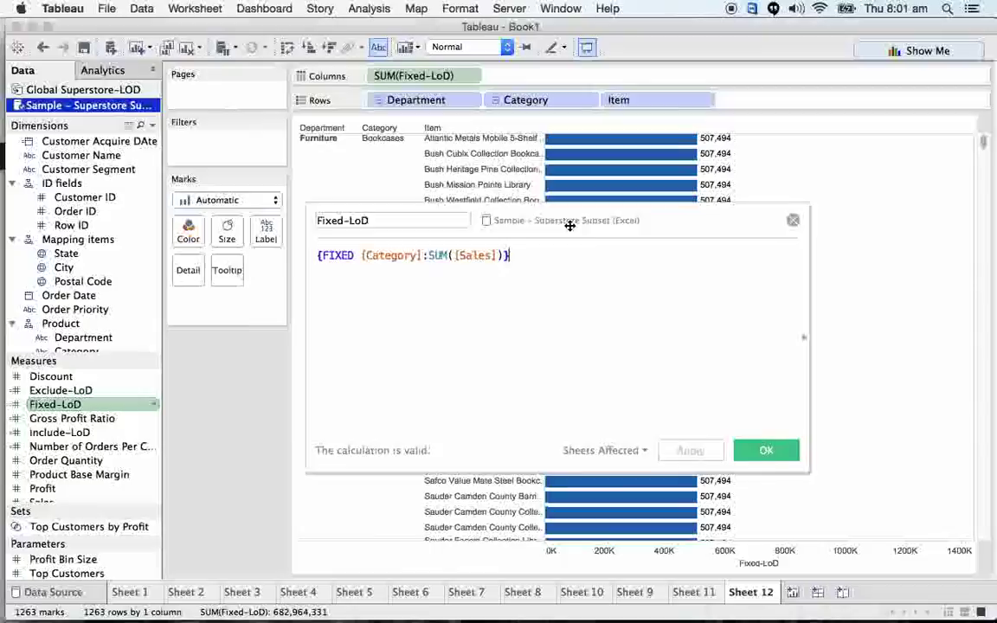
left_click_drag(569, 225, 631, 258)
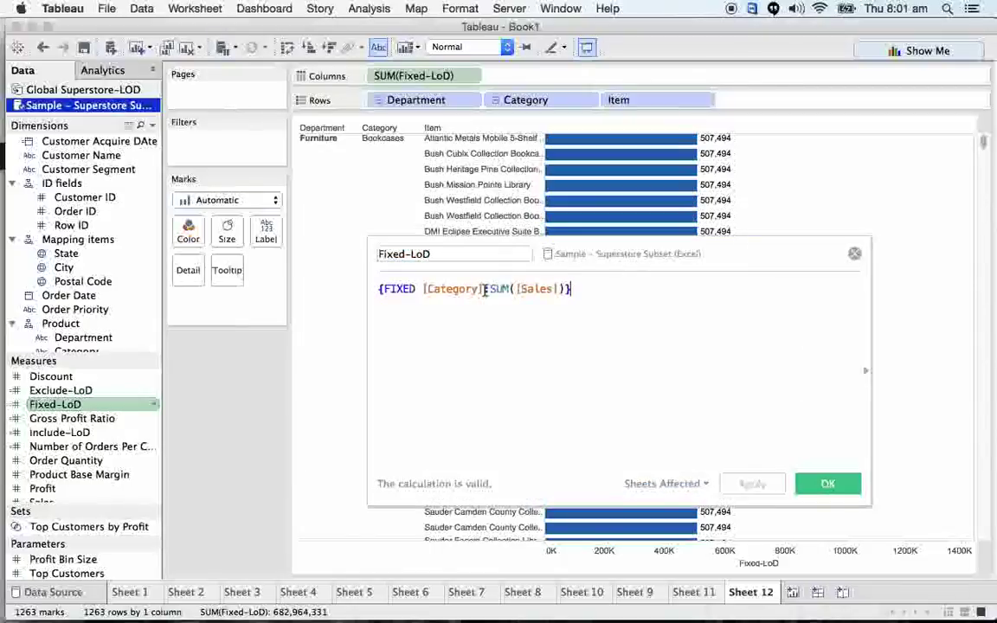
Select [Category] in the {FIXED [Category]:SUM([Sales])} formula, leaving the cursor before SUM.
left_click_drag(485, 290, 422, 289)
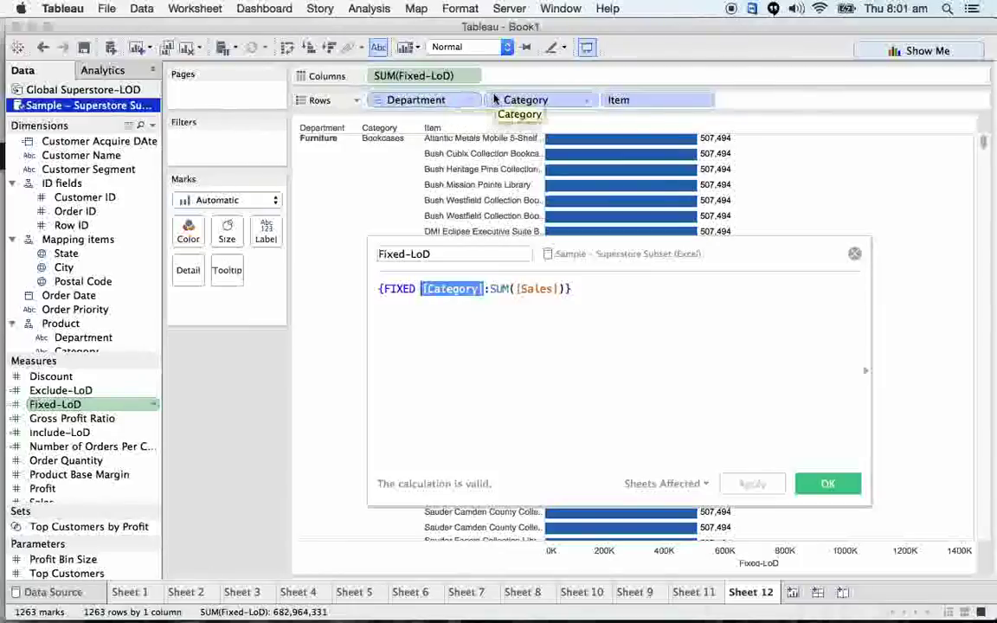
left_click_drag(511, 99, 392, 104)
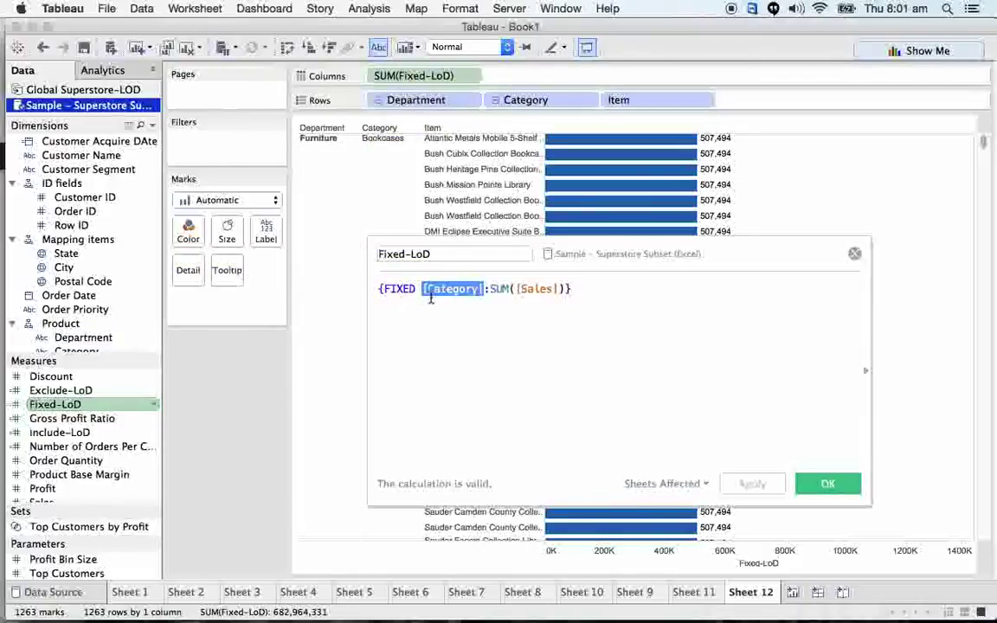
left_click_drag(423, 291, 486, 292)
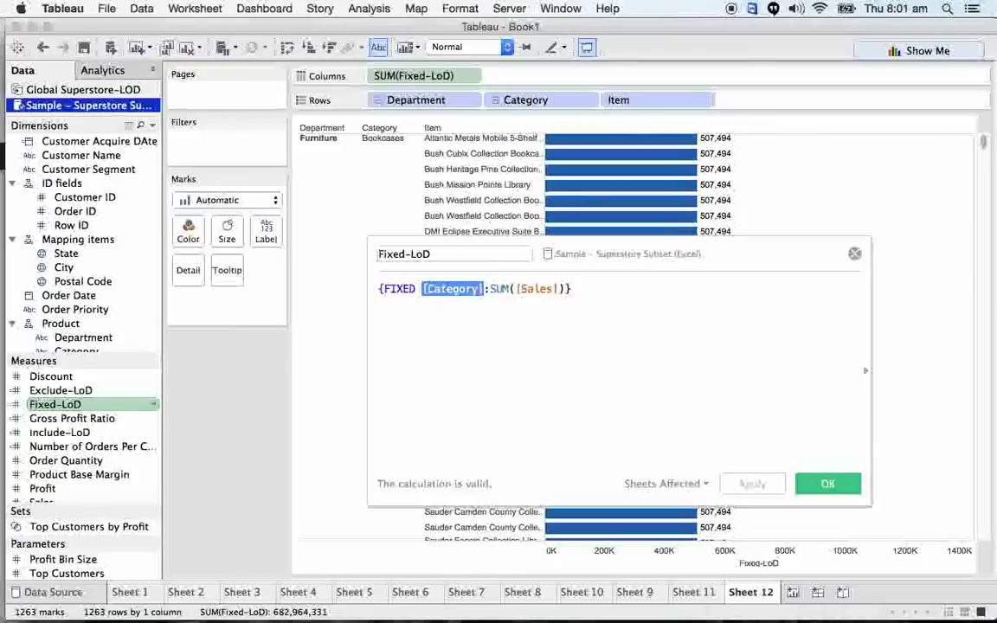
left_click(519, 299)
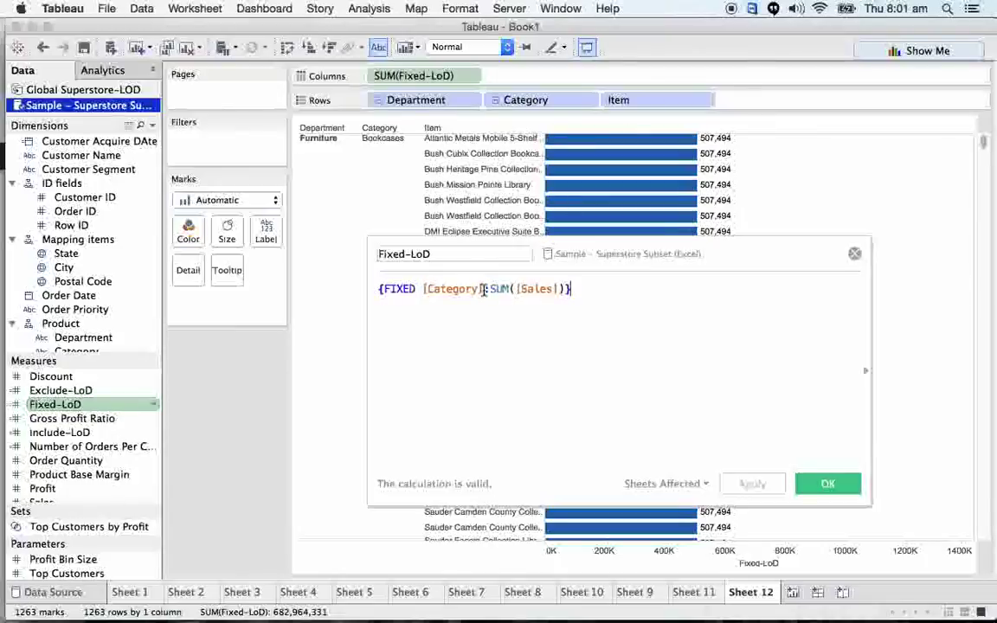
left_click_drag(481, 290, 422, 290)
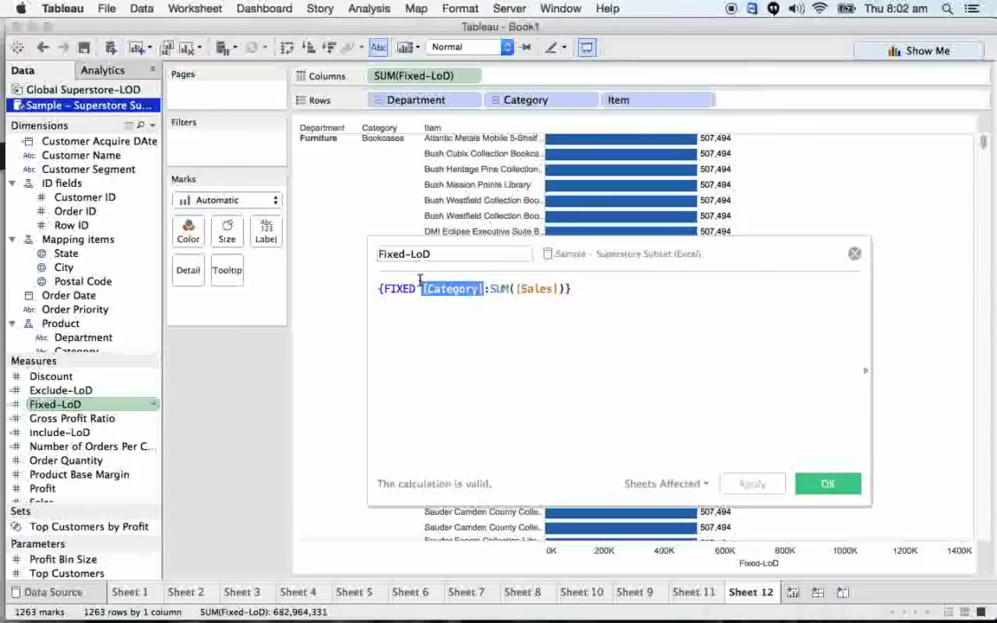
left_click(487, 298)
left_click_drag(484, 288, 504, 289)
left_click(416, 289)
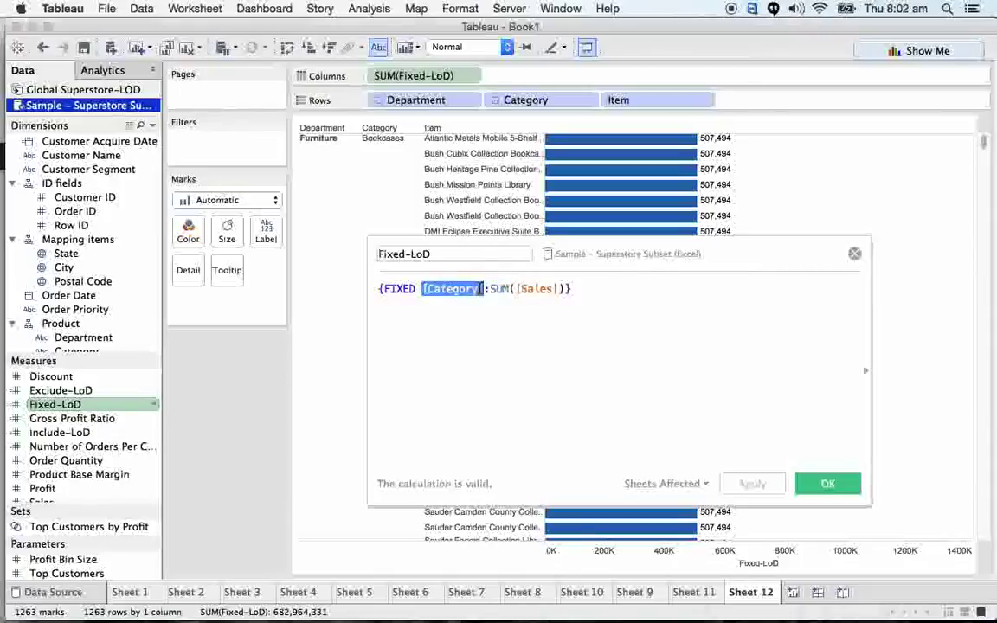
left_click(655, 304)
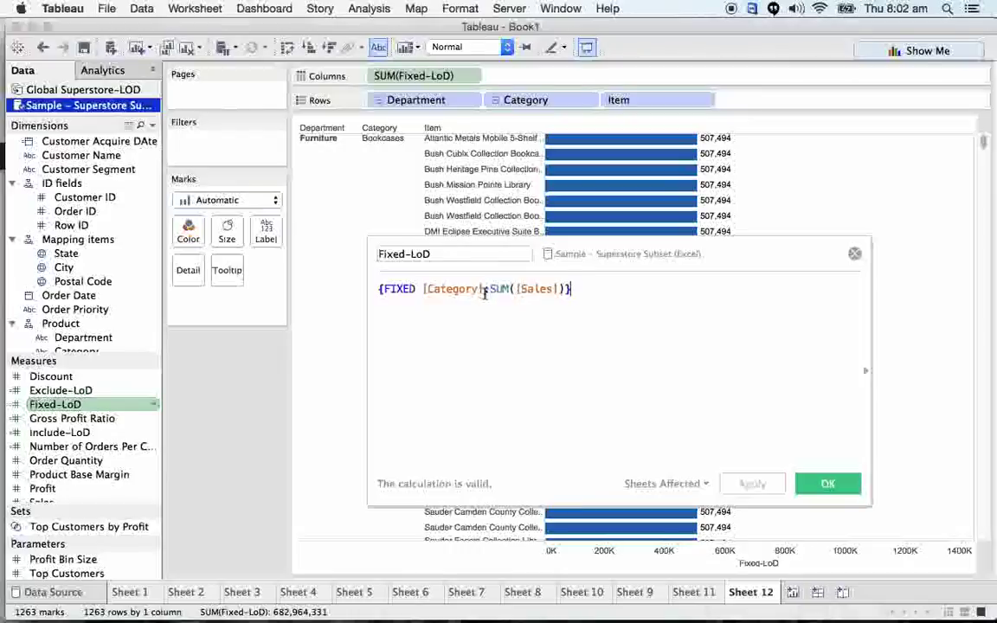
left_click_drag(483, 289, 421, 286)
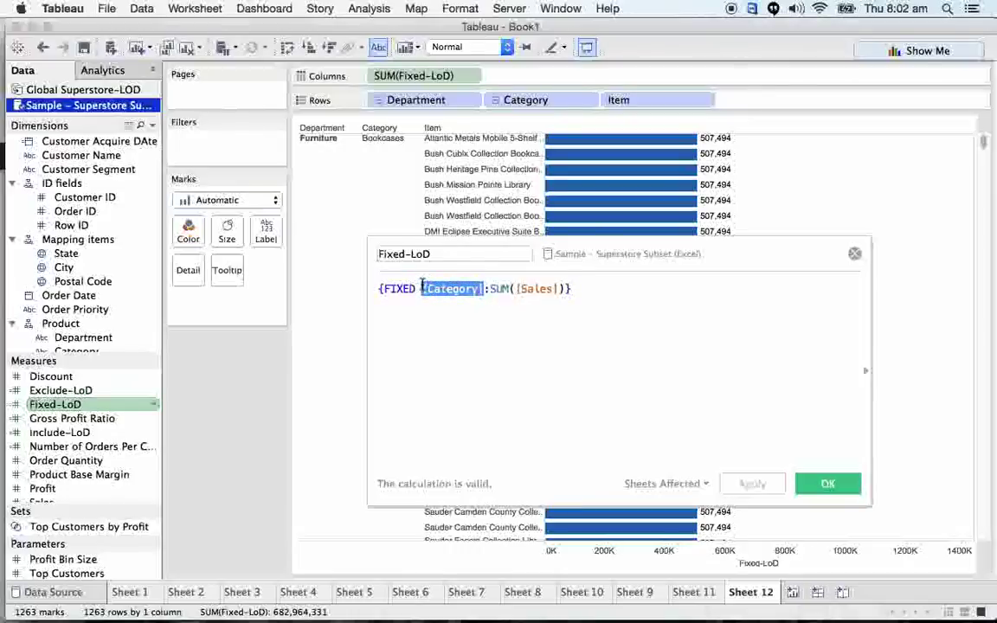
left_click(488, 289)
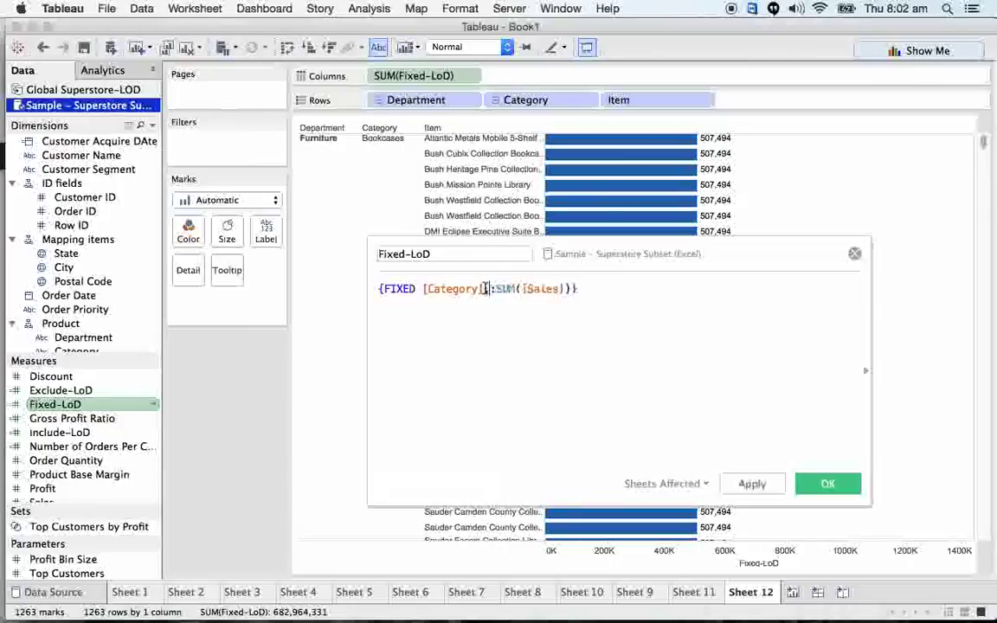
Rewrite Fixed-LoD as {FIXED [Department], [Category]:SUM([Sales])} and save the calculation.
type("de")
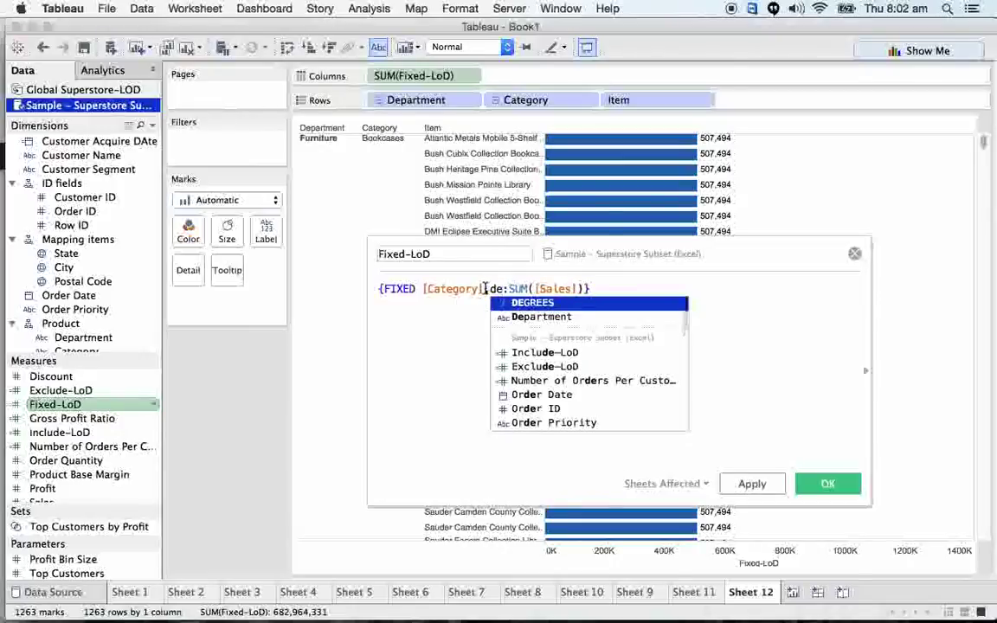
key("Down")
key("Return")
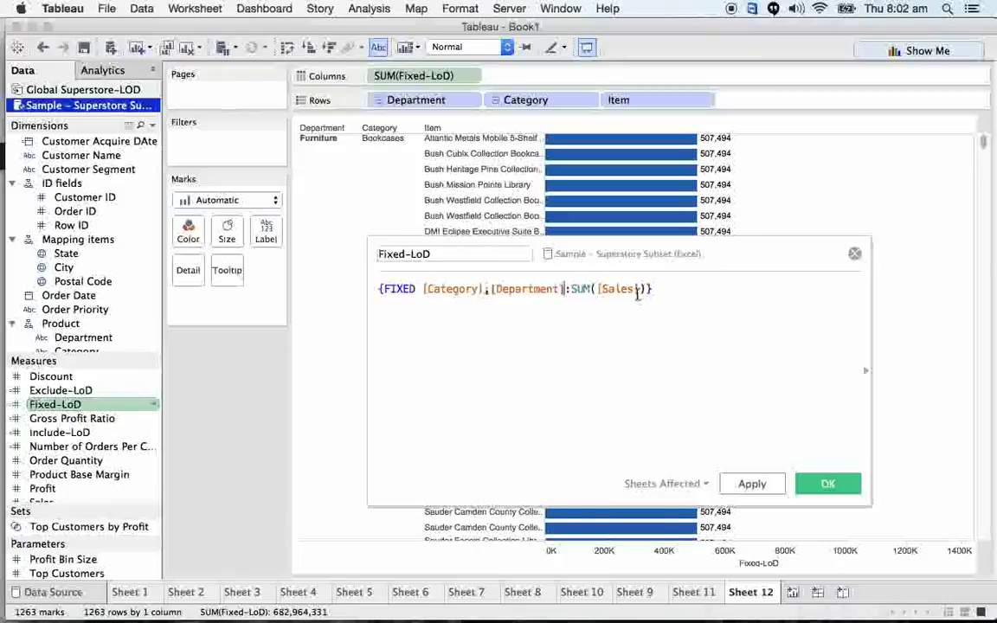
left_click_drag(489, 289, 421, 289)
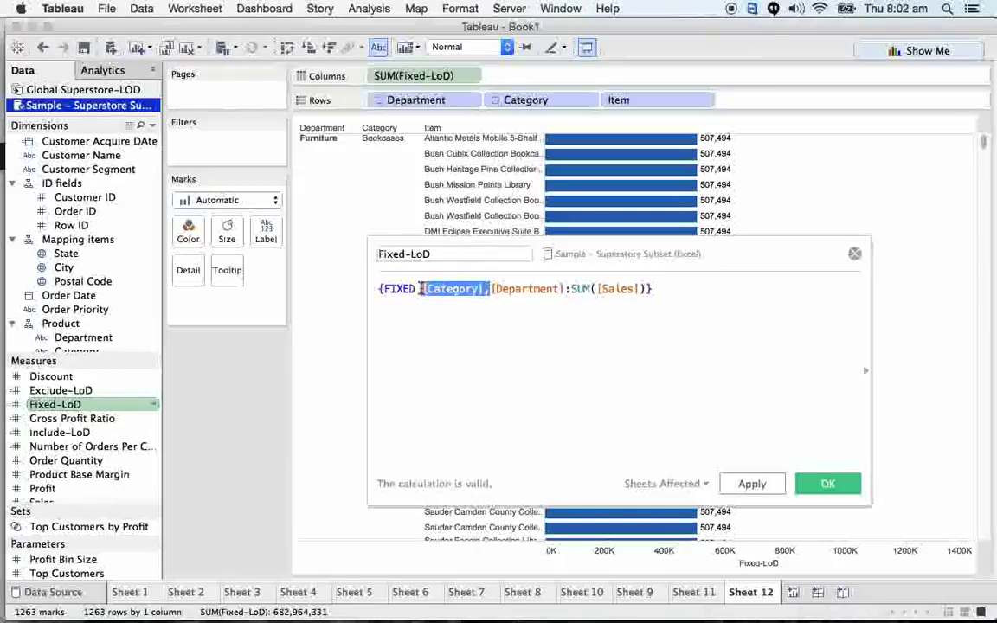
key("BackSpace")
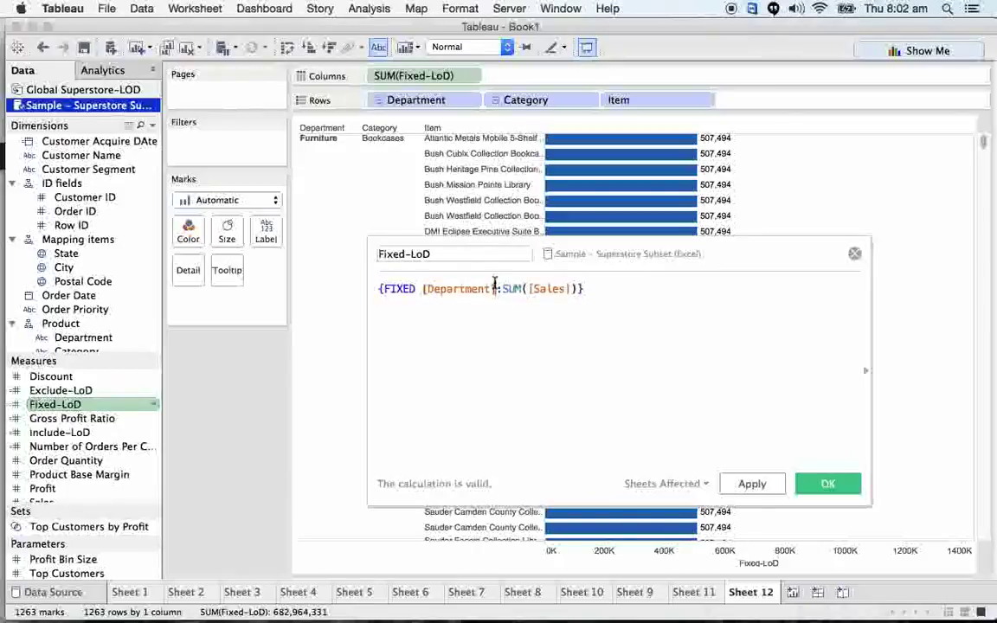
type(", cat")
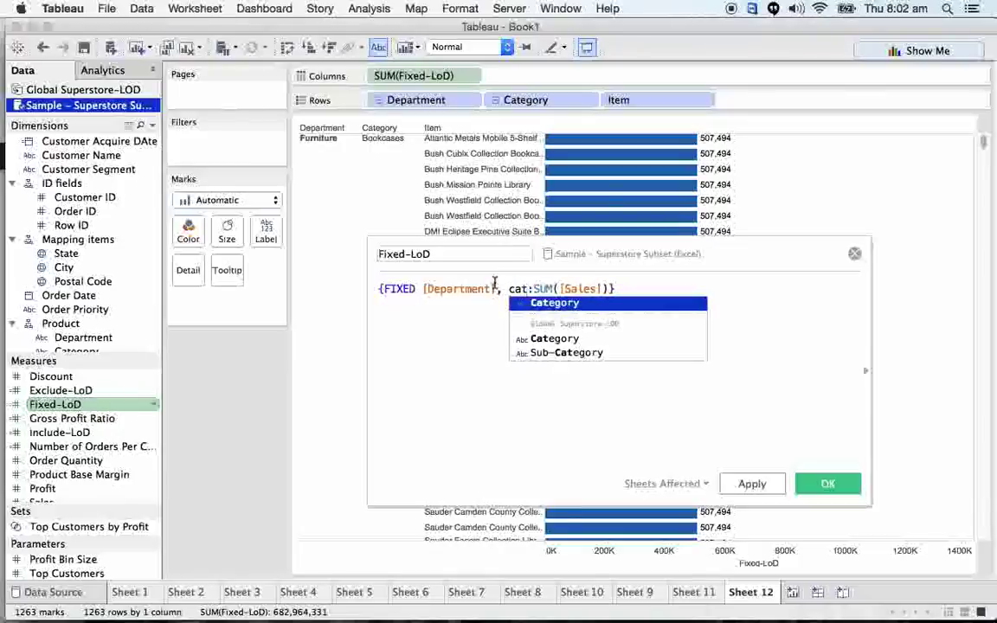
key("Return")
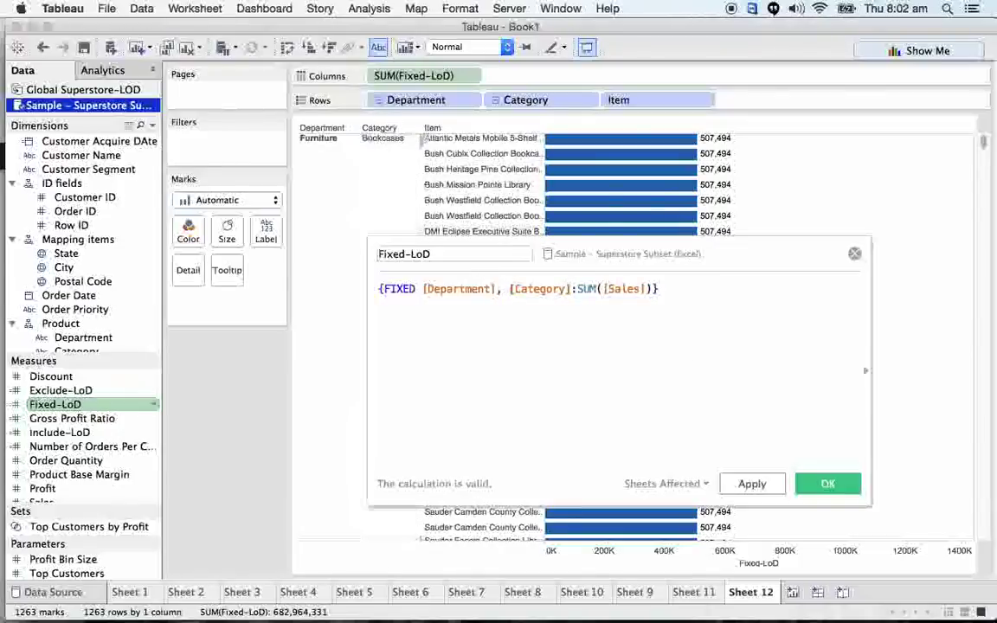
left_click(821, 485)
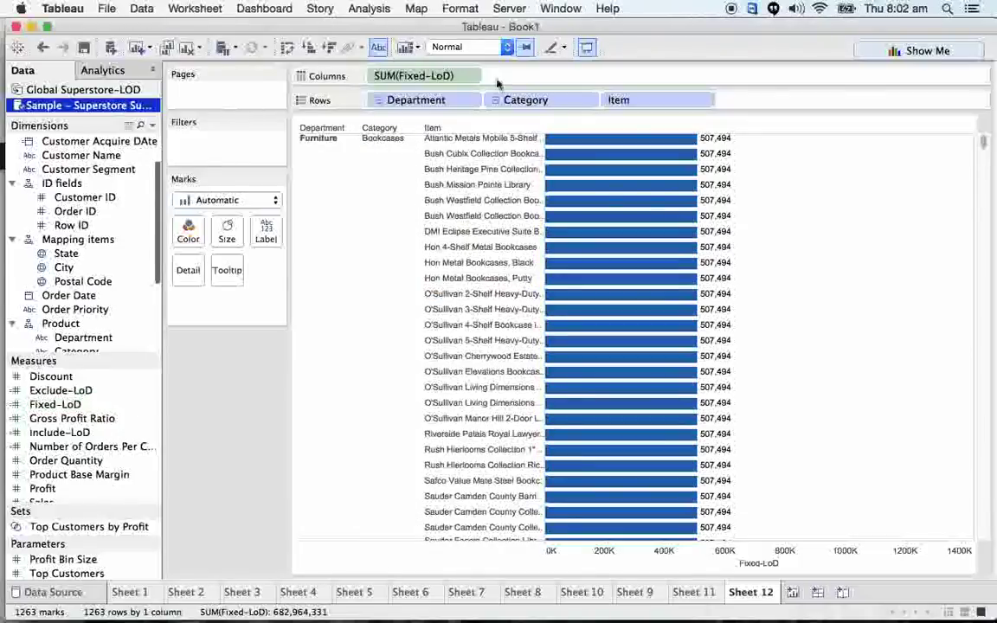
Collapse Sheet 12 to Department, then drill down through Category to Item.
left_click(379, 100)
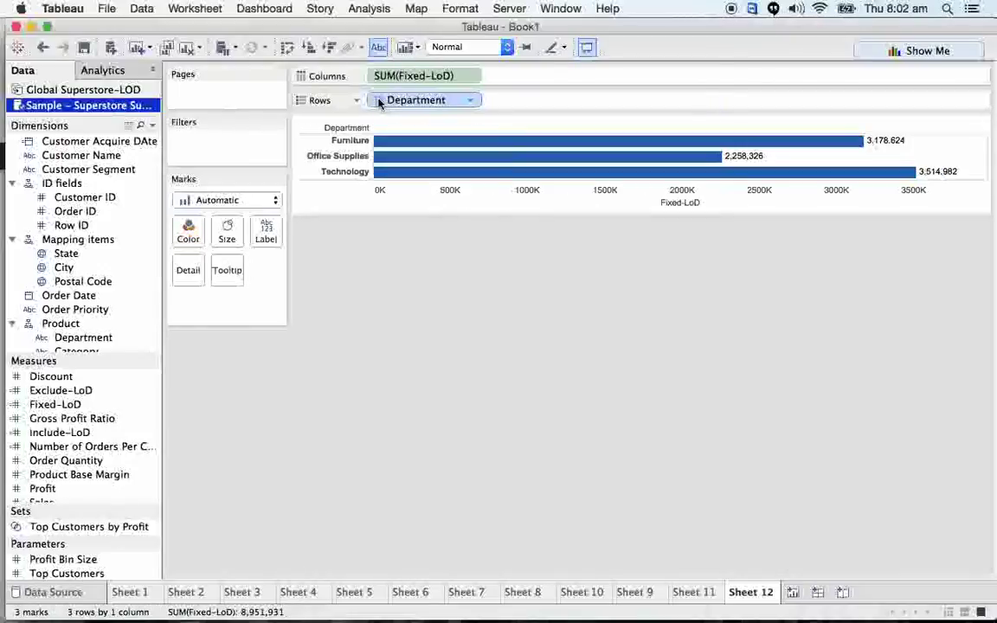
mouse_move(866, 141)
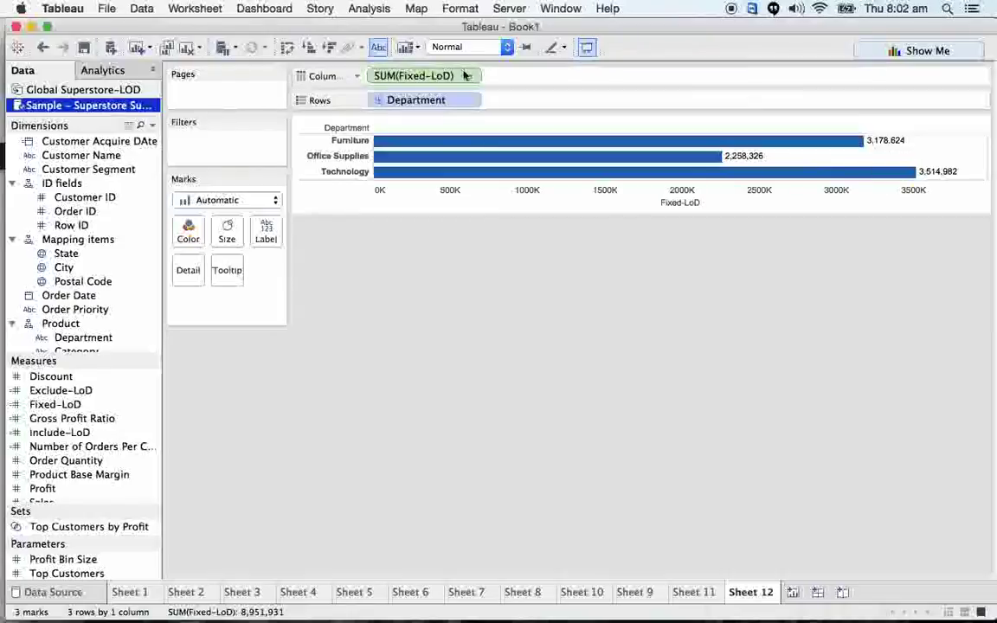
left_click(378, 99)
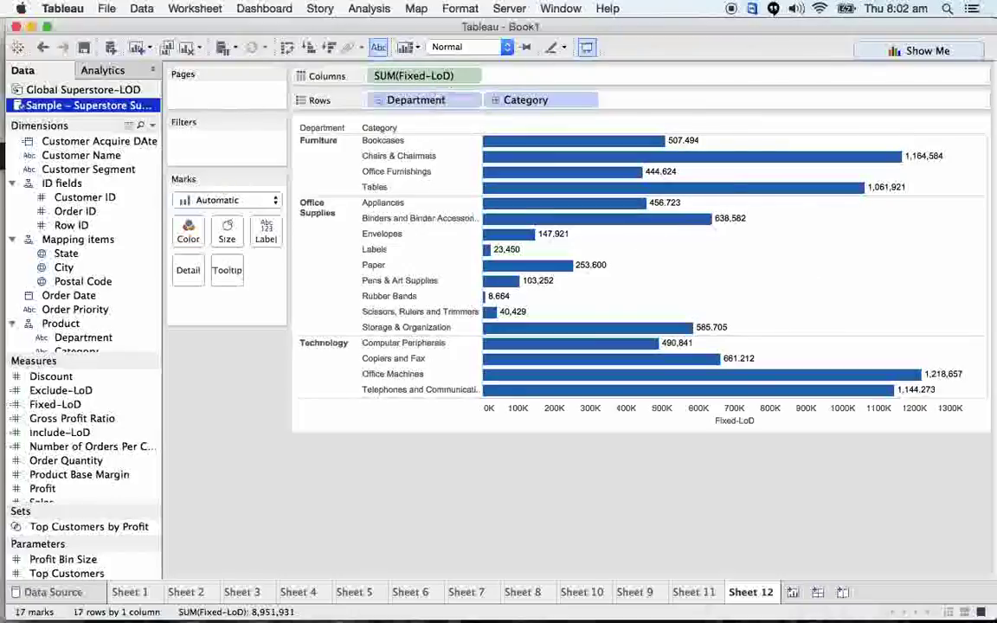
left_click(496, 99)
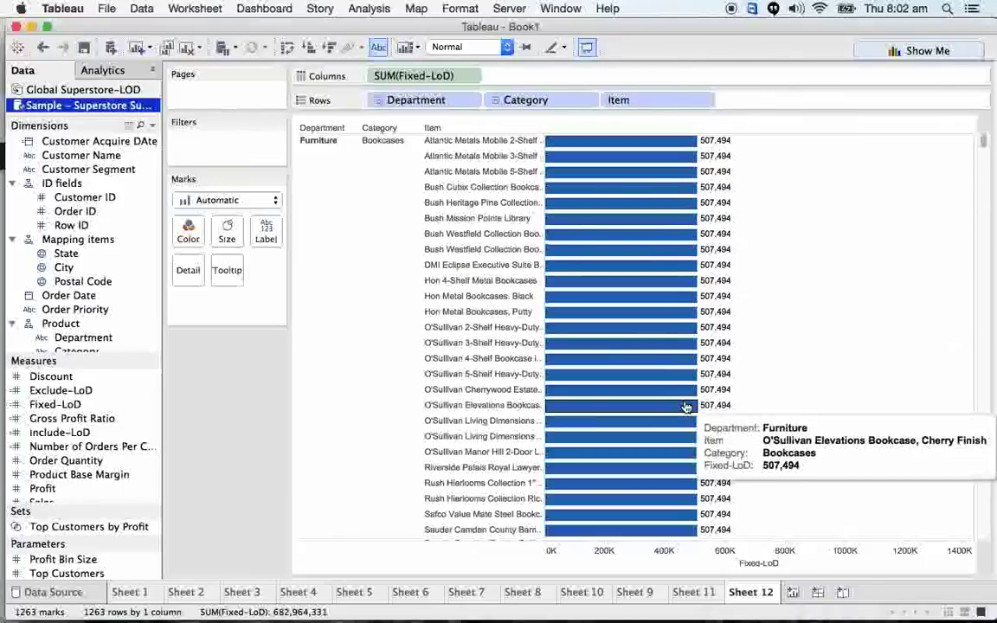
Scroll the item bars, collapse back to three departments, and bring up the Fixed-LoD field menu.
scroll(685, 407, "down", 2)
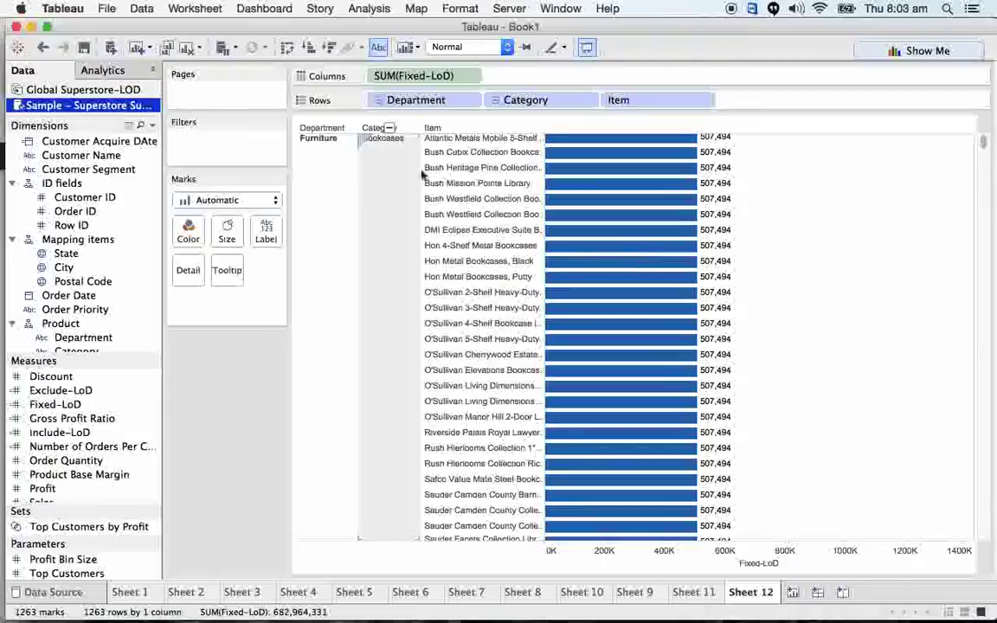
scroll(693, 286, "down", 10)
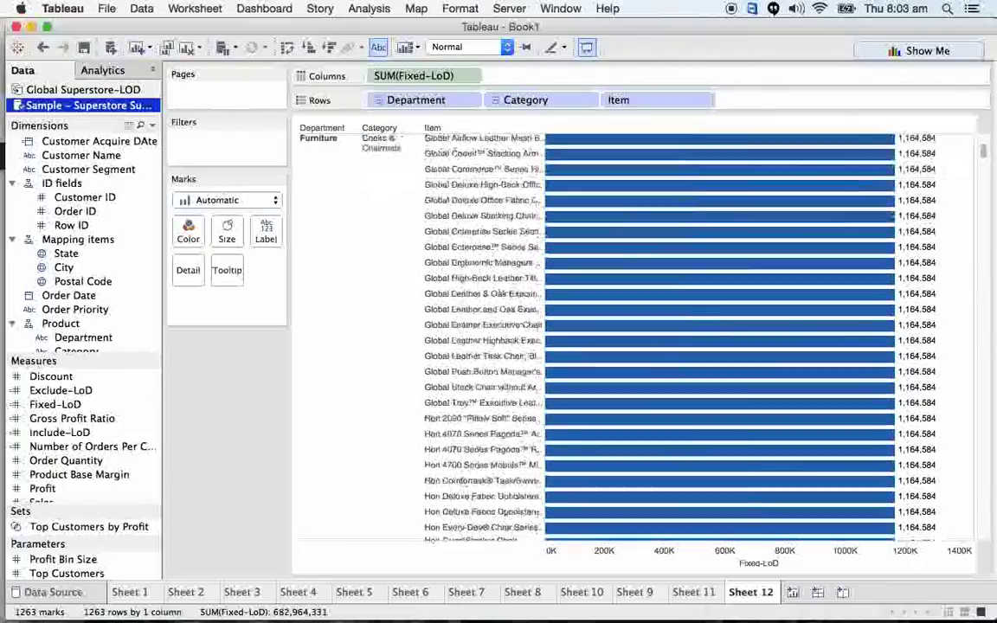
scroll(693, 285, "up", 3)
scroll(636, 338, "up", 5)
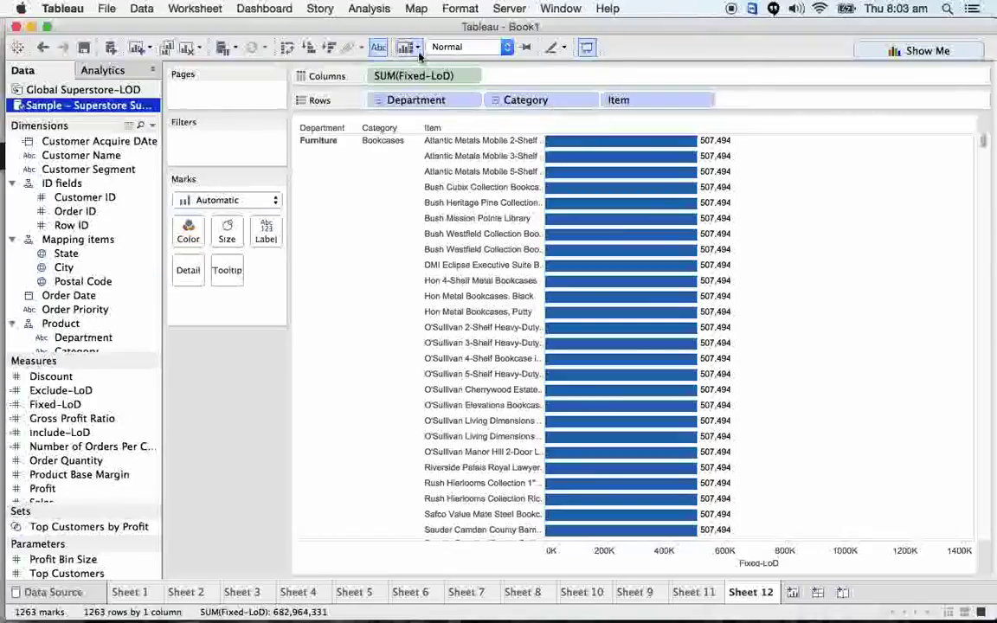
left_click(378, 101)
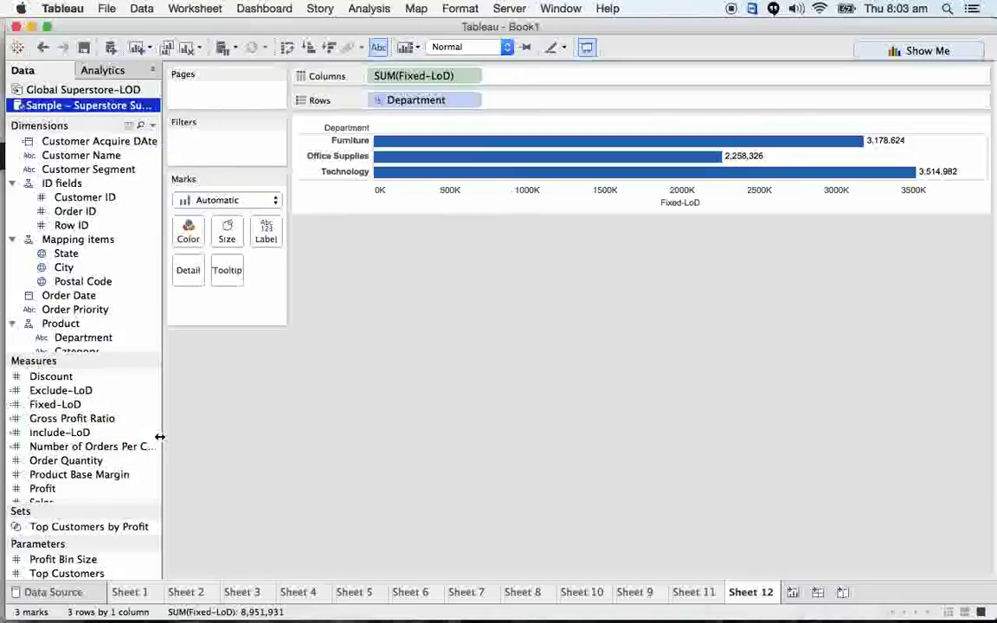
left_click(152, 404)
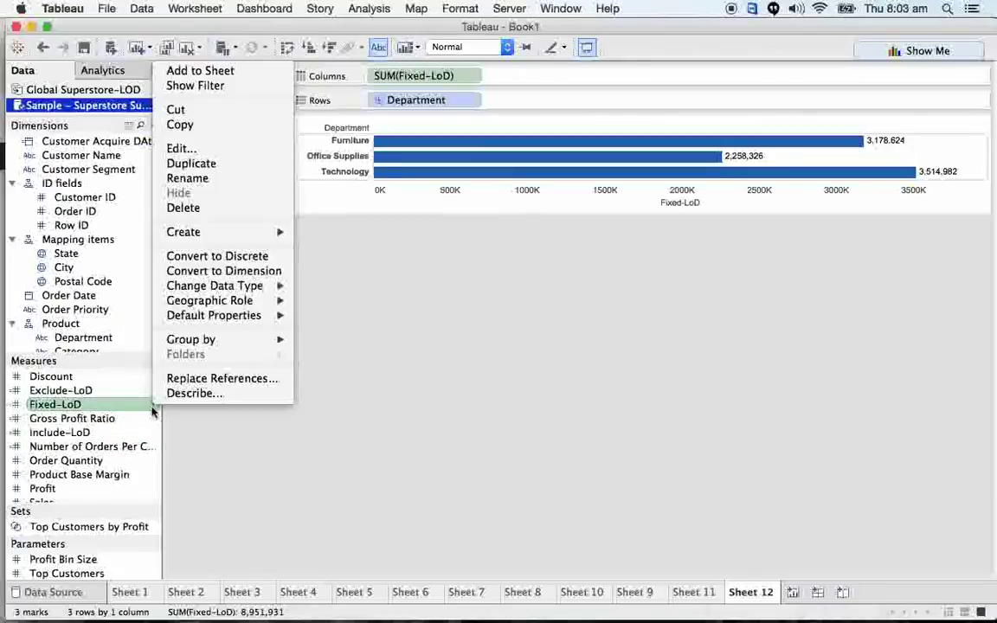
Insert [Region] before [Department] in the Fixed-LoD formula and save it.
left_click(215, 156)
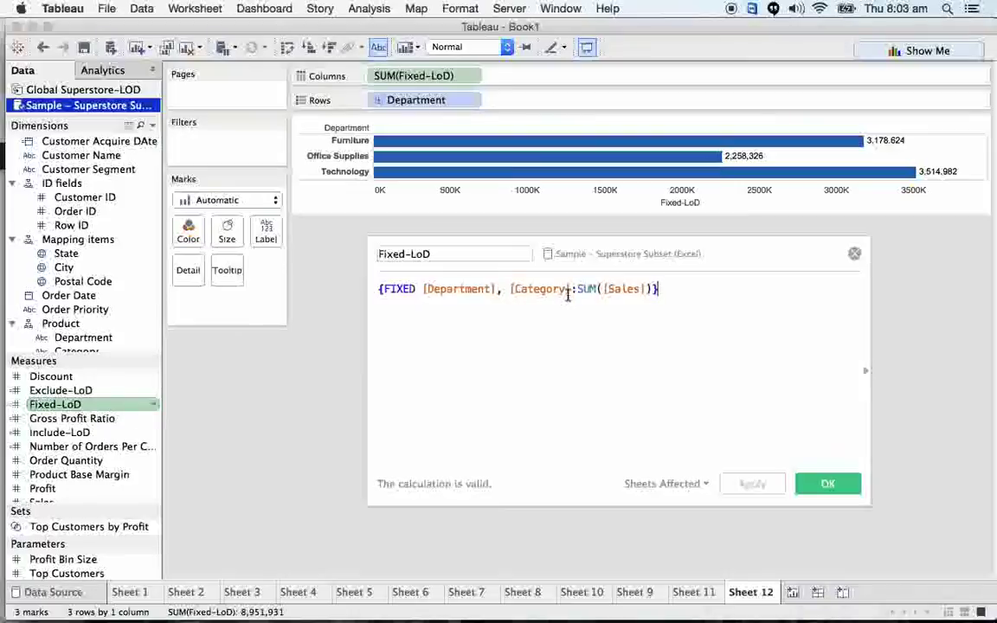
left_click(423, 289)
type("Regio")
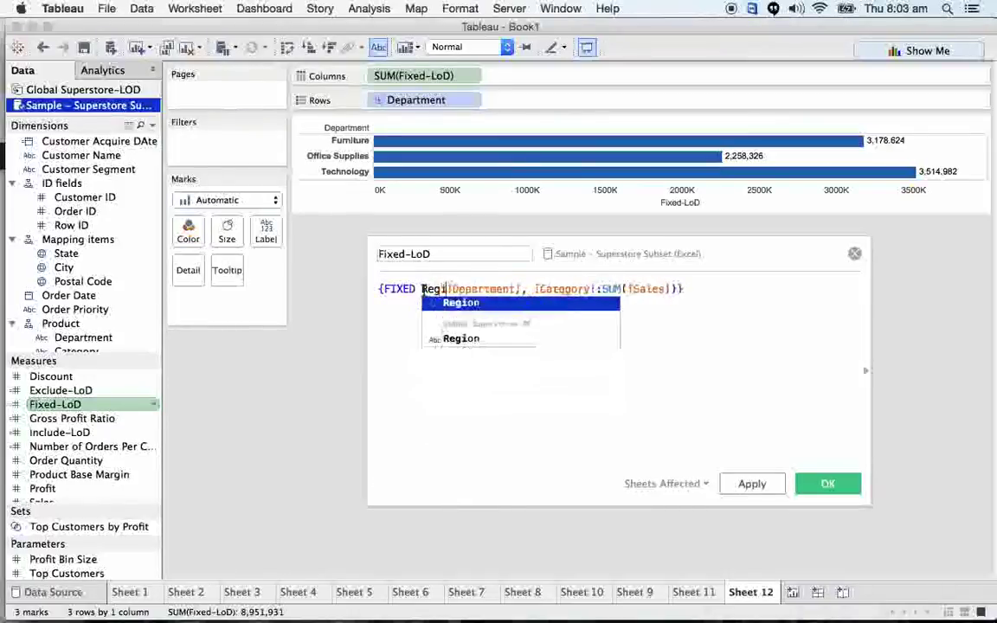
key("Return")
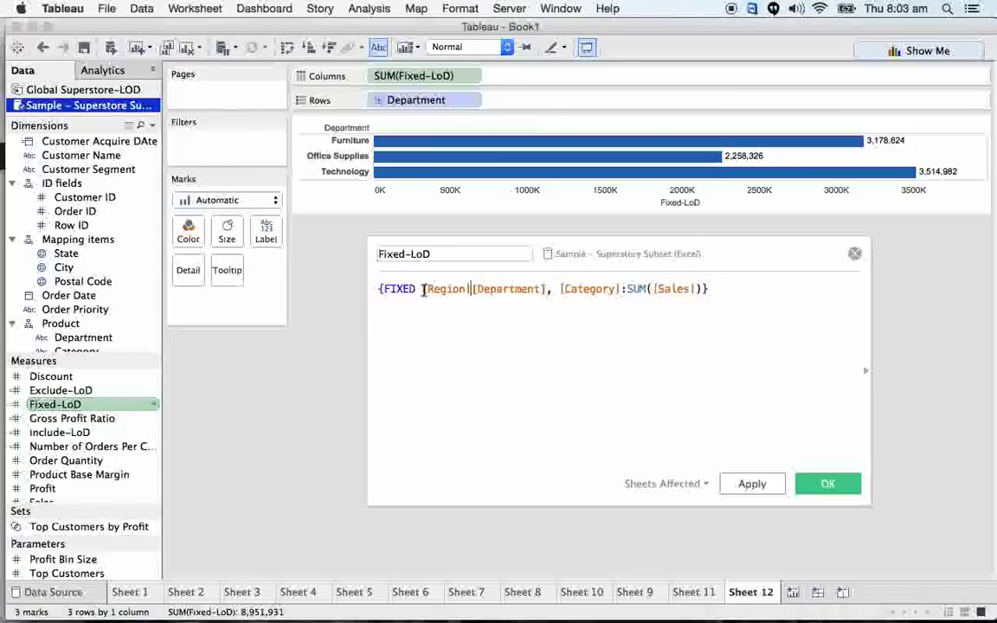
type(",")
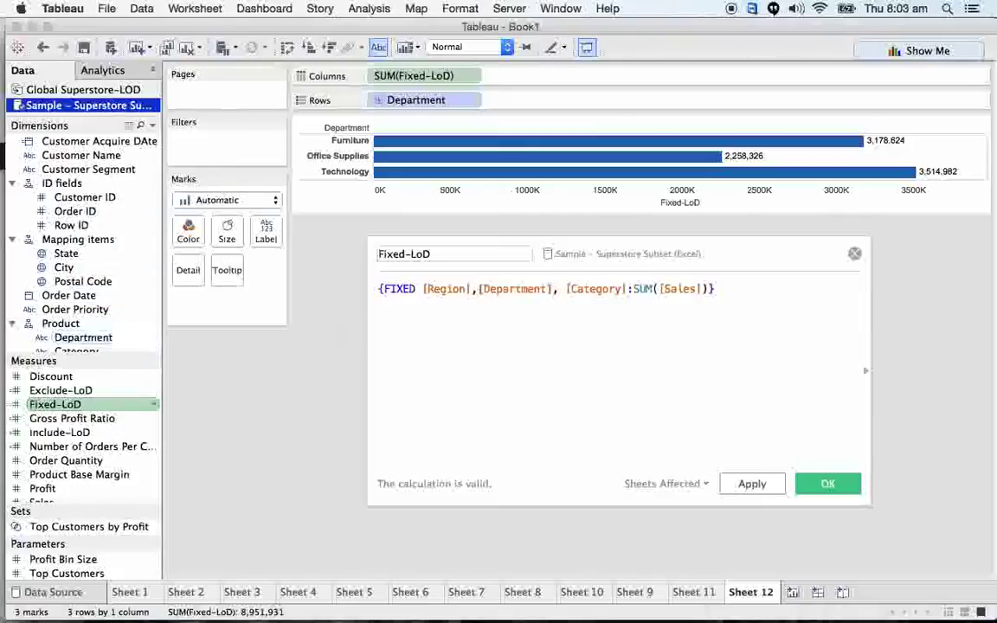
left_click(826, 486)
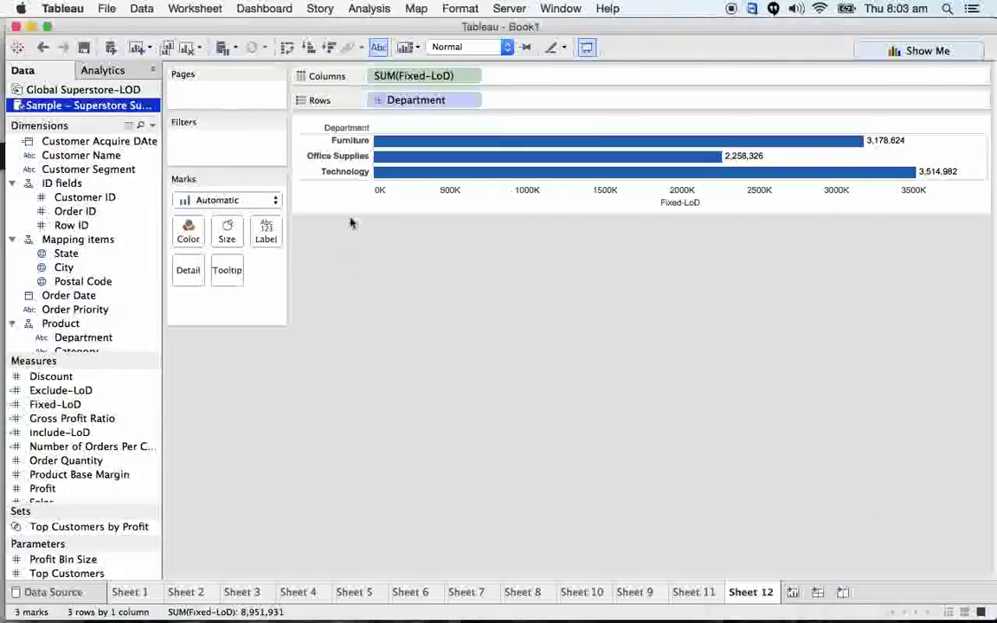
Drill Sheet 12 down to items, then collapse it back to departments.
left_click(378, 102)
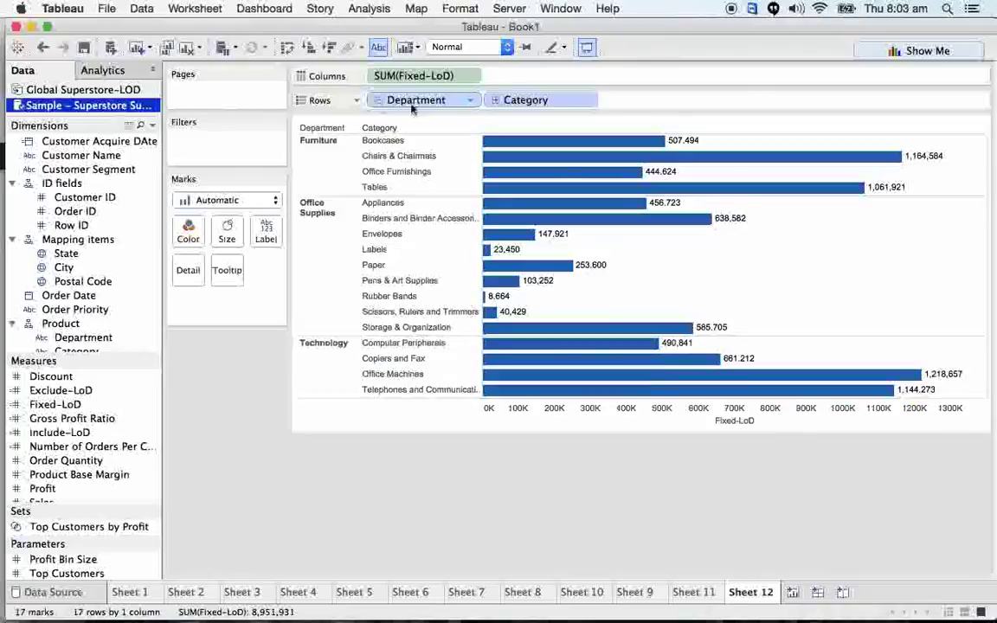
left_click(496, 102)
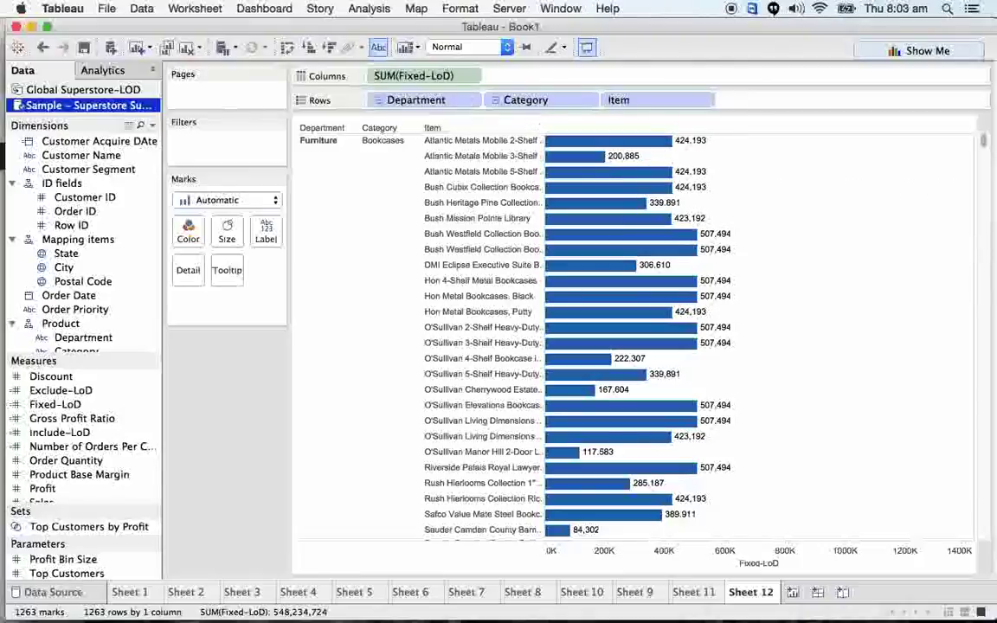
left_click(378, 100)
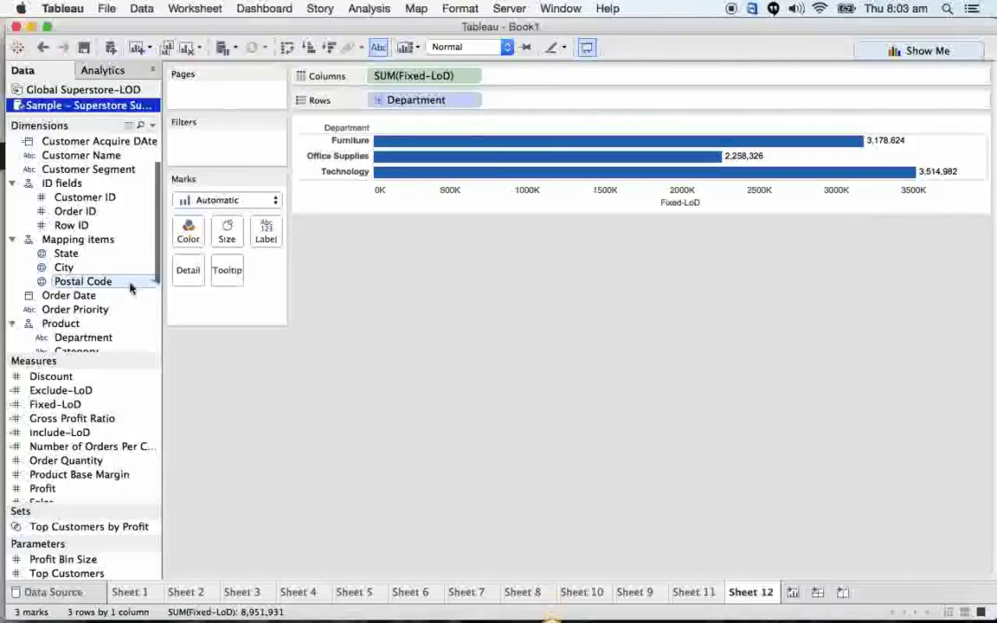
Add Region to Rows before Department, then create a new blank Sheet 13.
scroll(131, 284, "down", 5)
left_click_drag(100, 310, 351, 101)
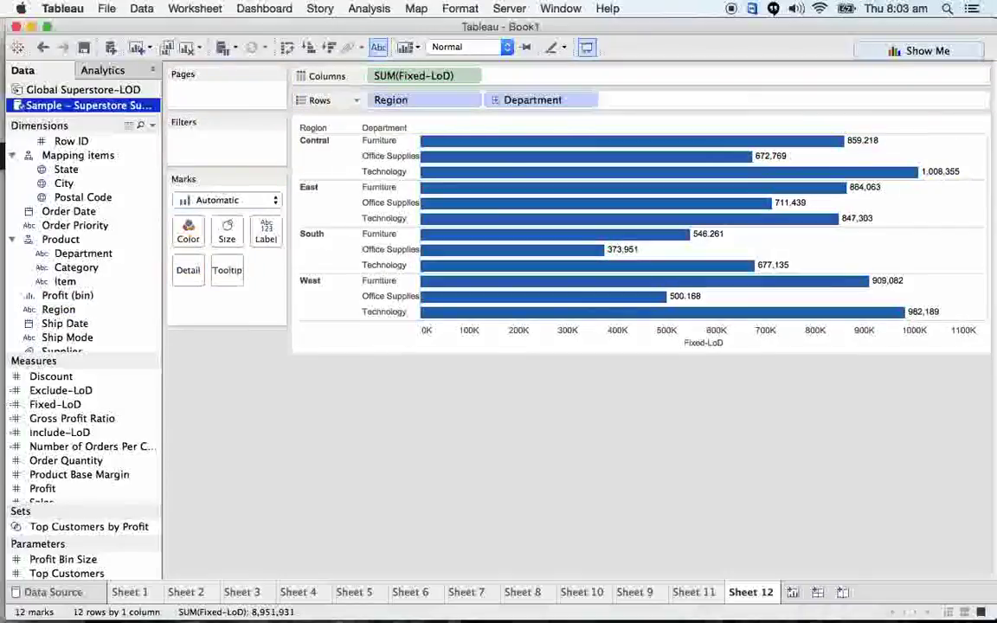
left_click(793, 592)
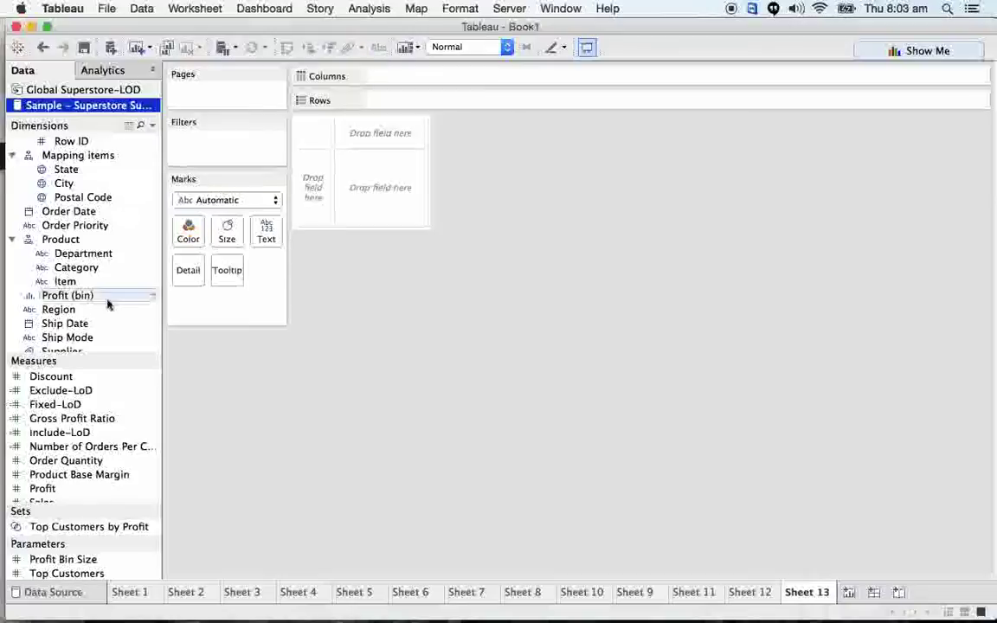
On Sheet 13, chart labelled SUM(Sales) bars by Region and Department, then return to Sheet 12.
scroll(80, 475, "down", 3)
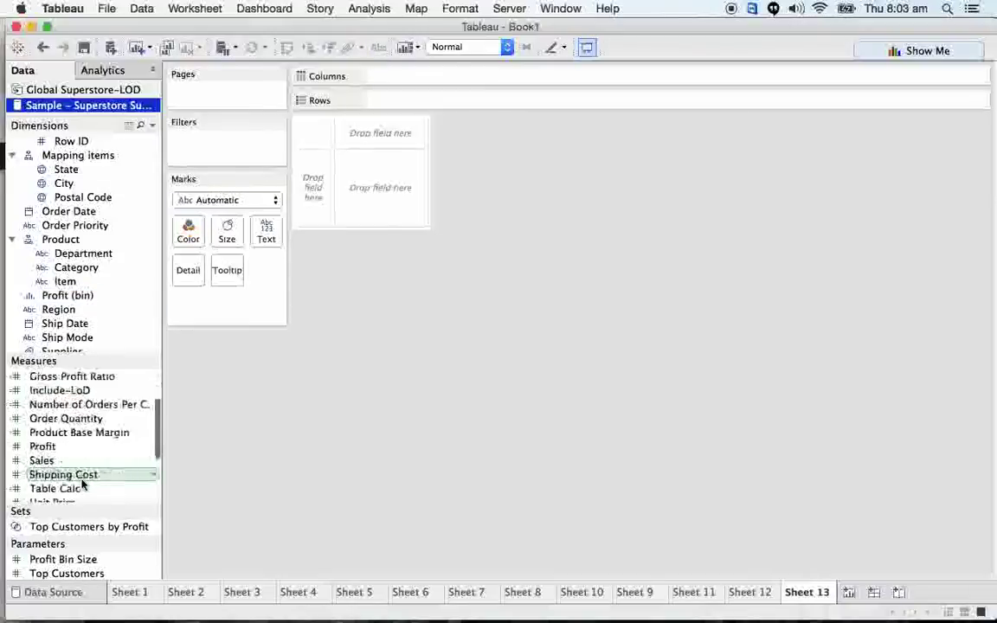
mouse_move(69, 465)
left_mouse_down()
mouse_move(367, 89)
mouse_move(406, 76)
left_mouse_up()
left_click_drag(67, 311, 412, 102)
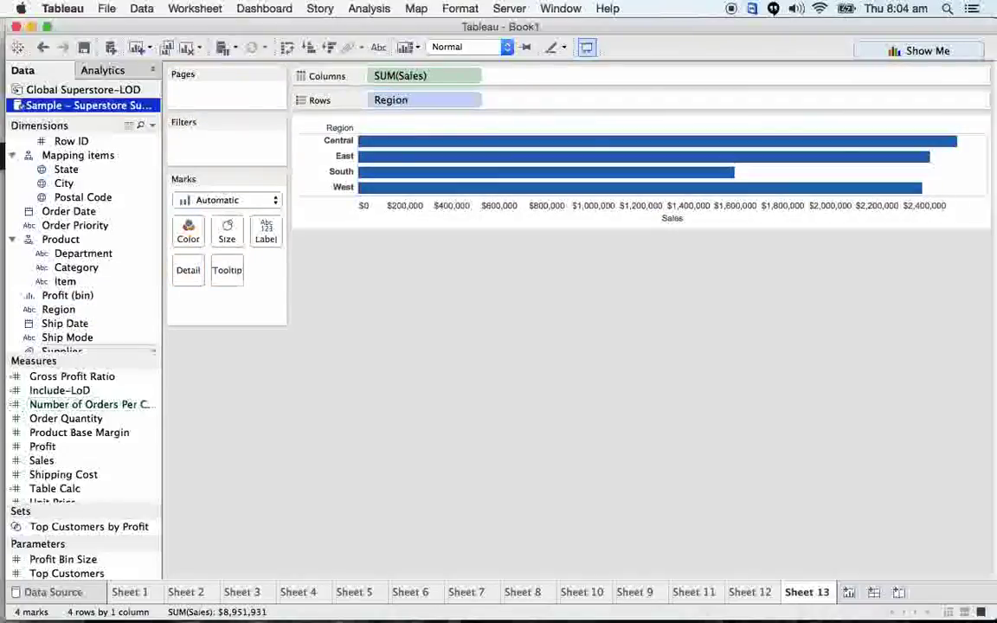
left_click_drag(87, 259, 606, 102)
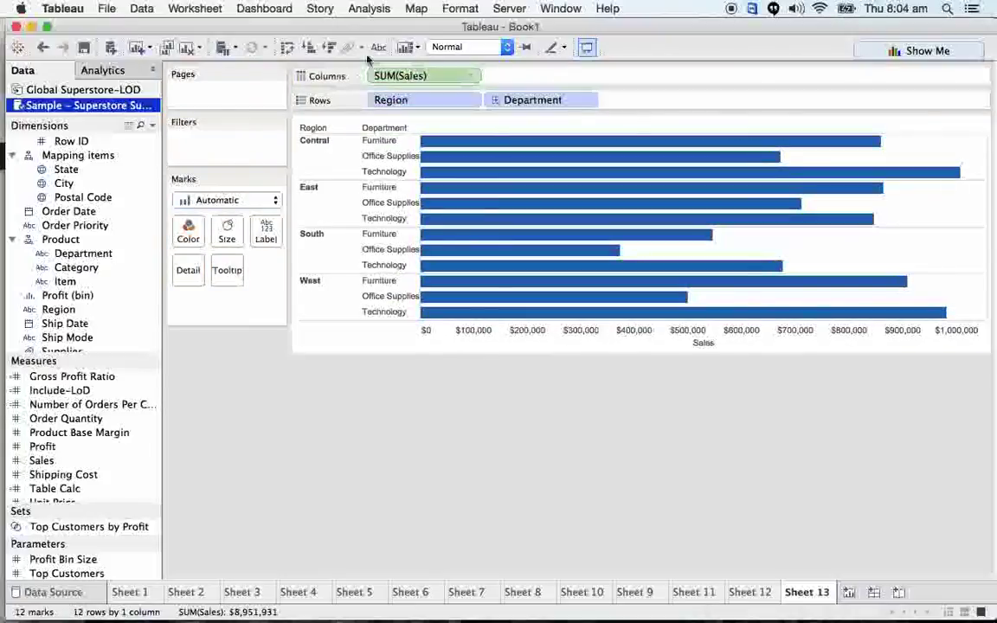
left_click(378, 47)
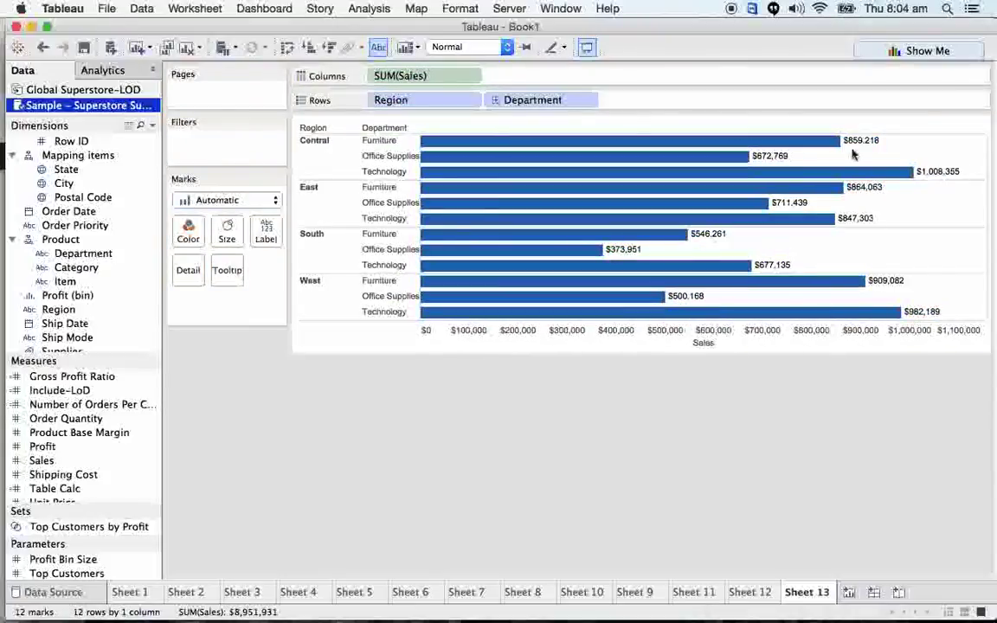
mouse_move(852, 156)
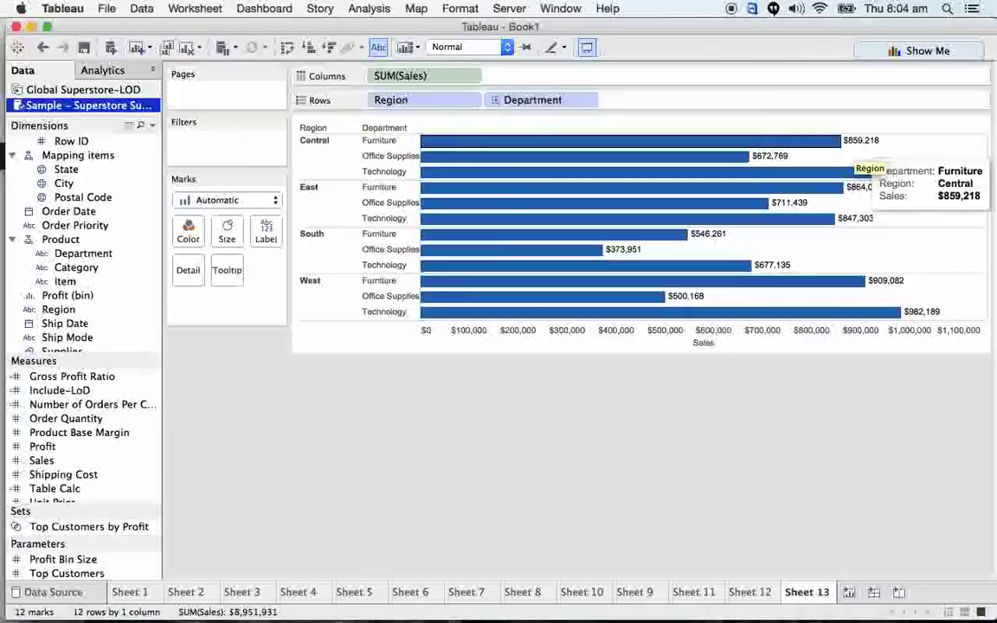
left_click(749, 591)
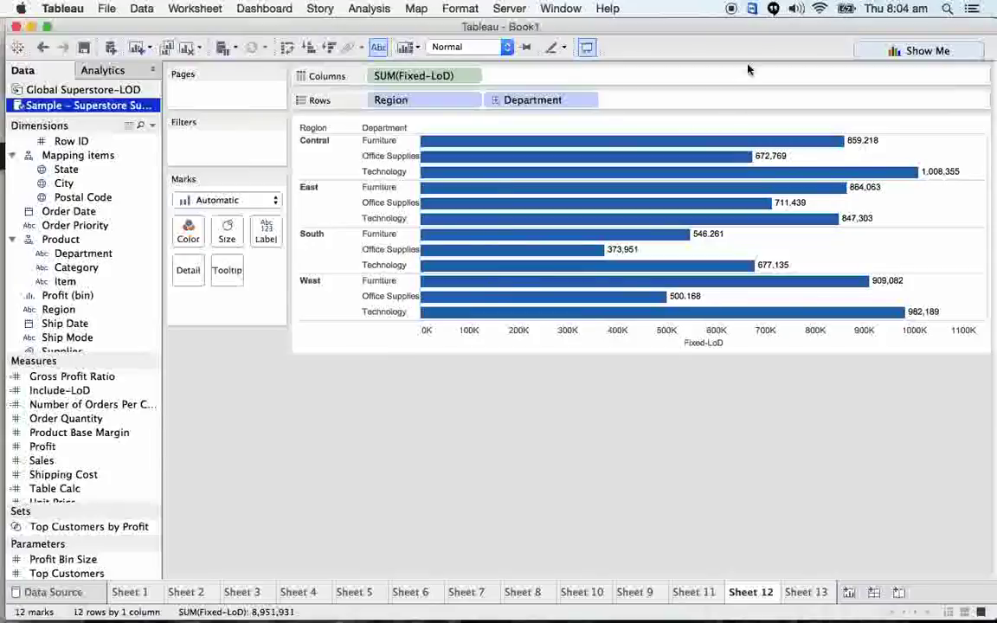
Drill Sheet 12 into categories and back, comparing it with Sheet 13.
left_click(495, 101)
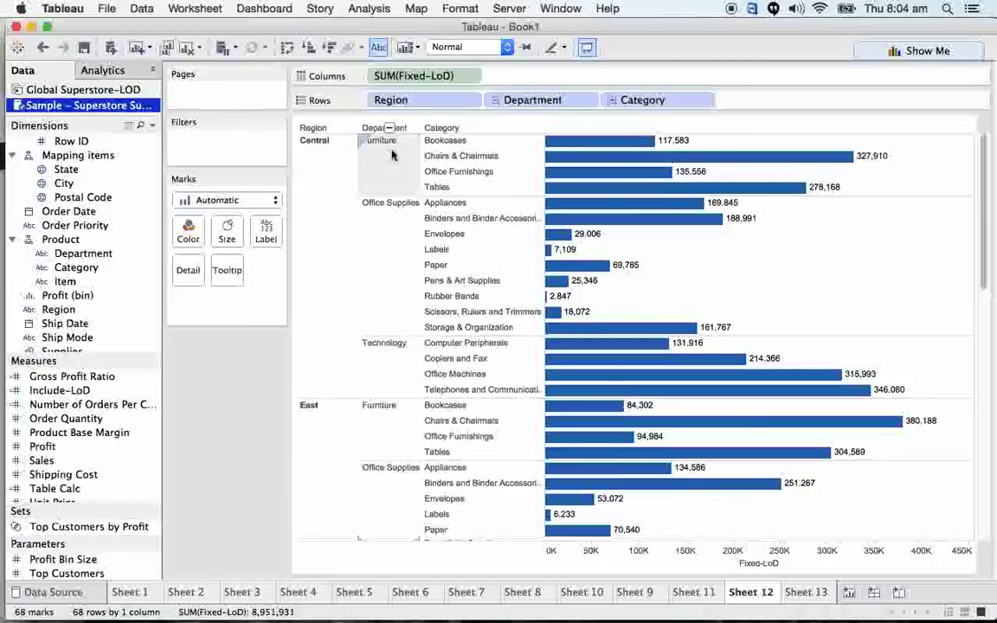
left_click(495, 102)
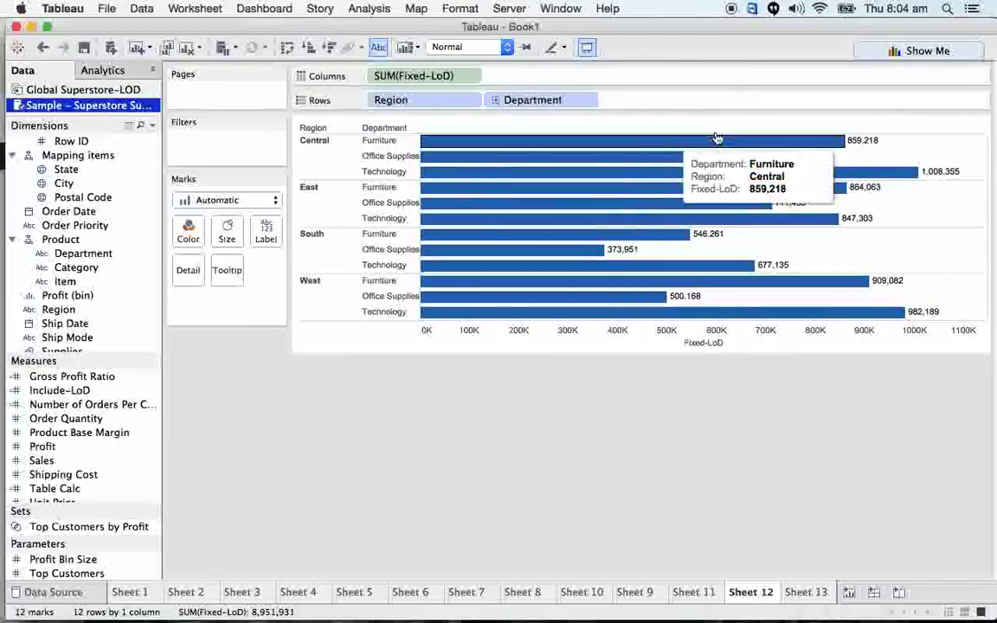
mouse_move(763, 610)
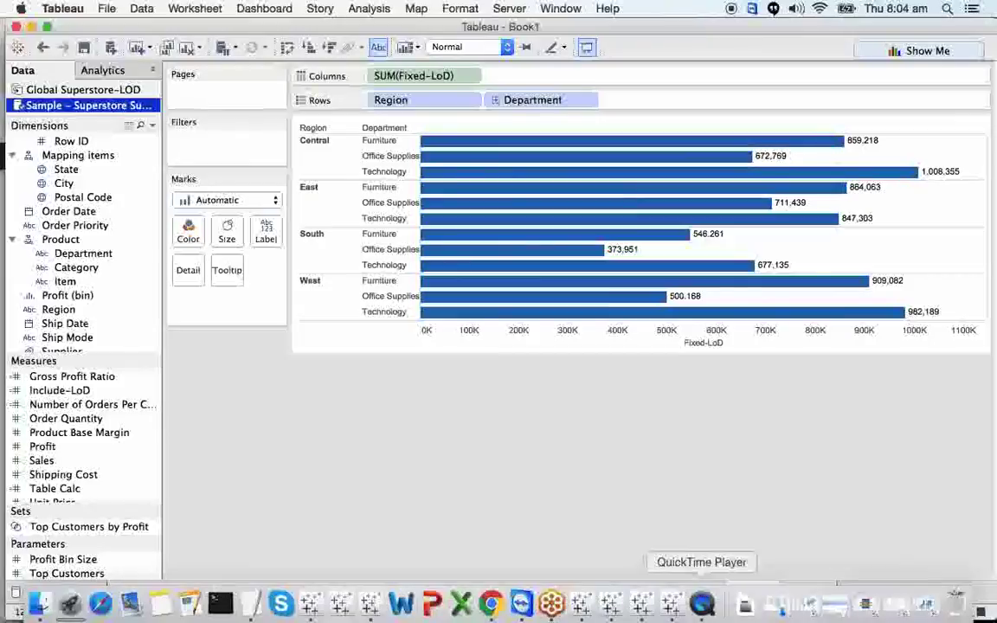
left_click(803, 593)
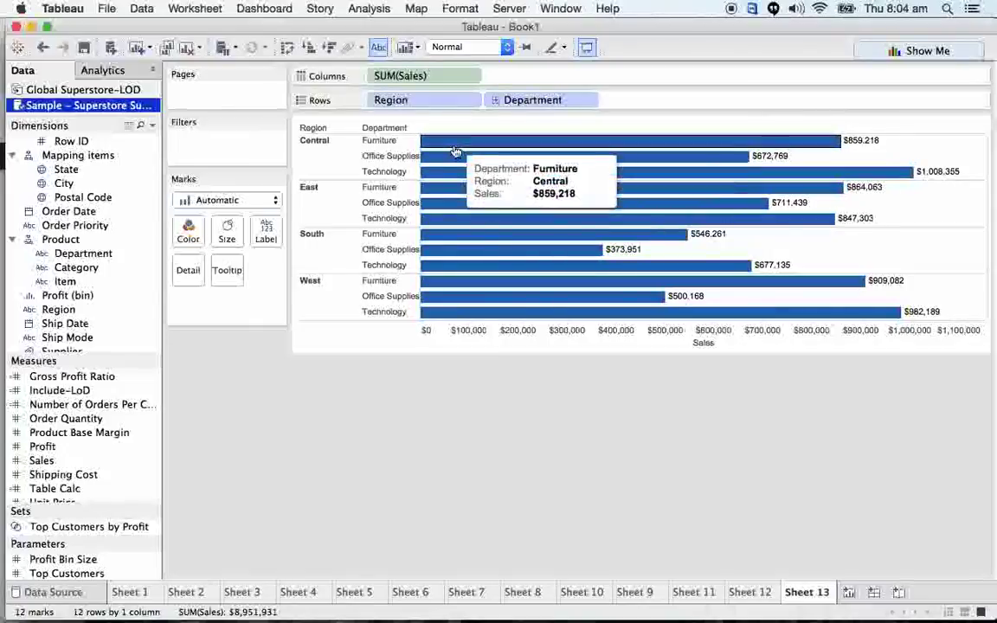
left_click(751, 592)
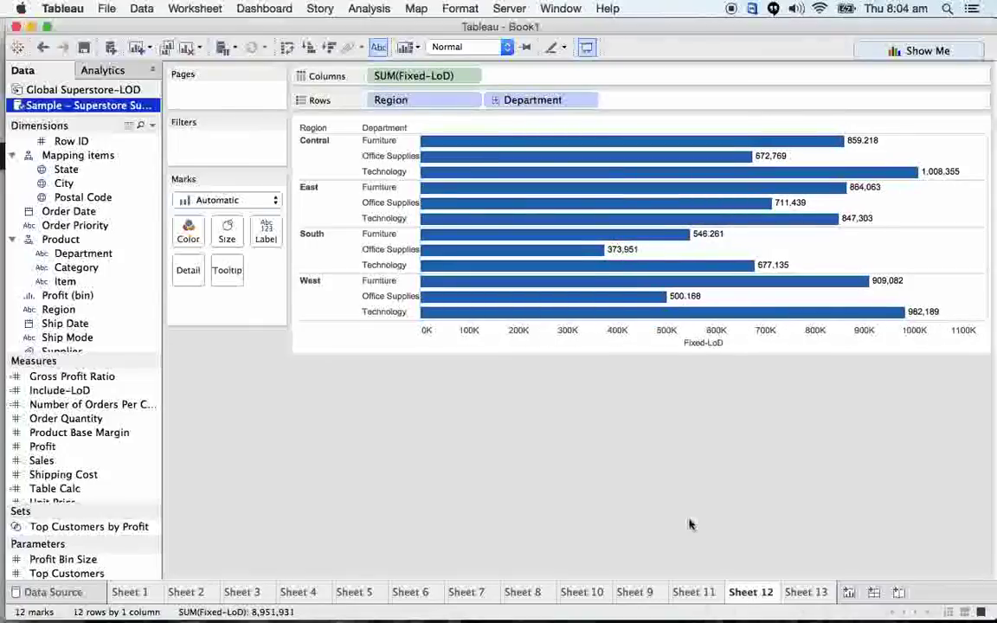
Drill both sheets into categories, then drill Sheet 12 down to individual items.
left_click(496, 101)
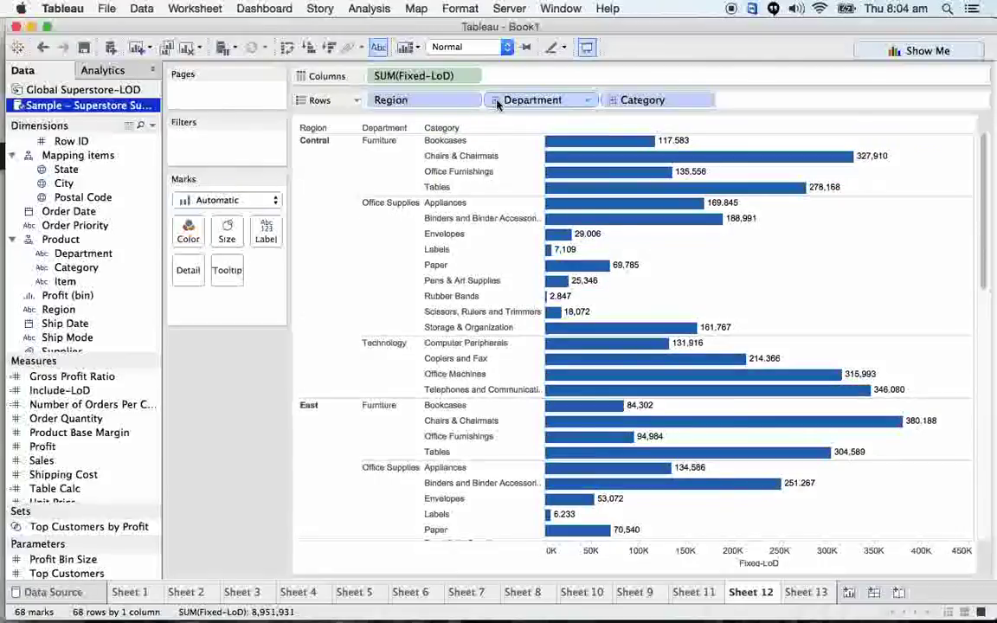
mouse_move(615, 149)
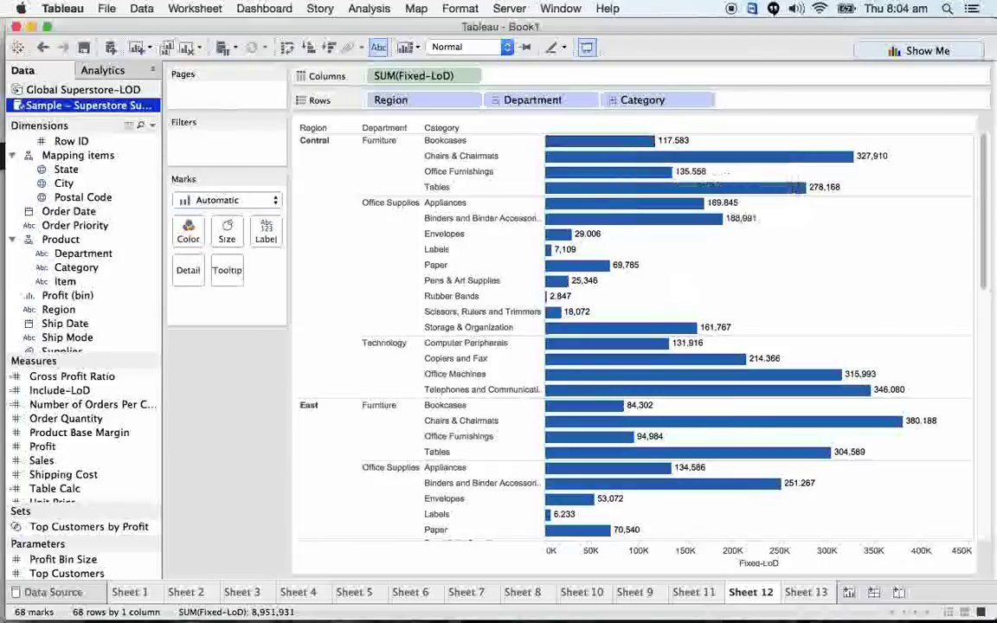
left_click(807, 593)
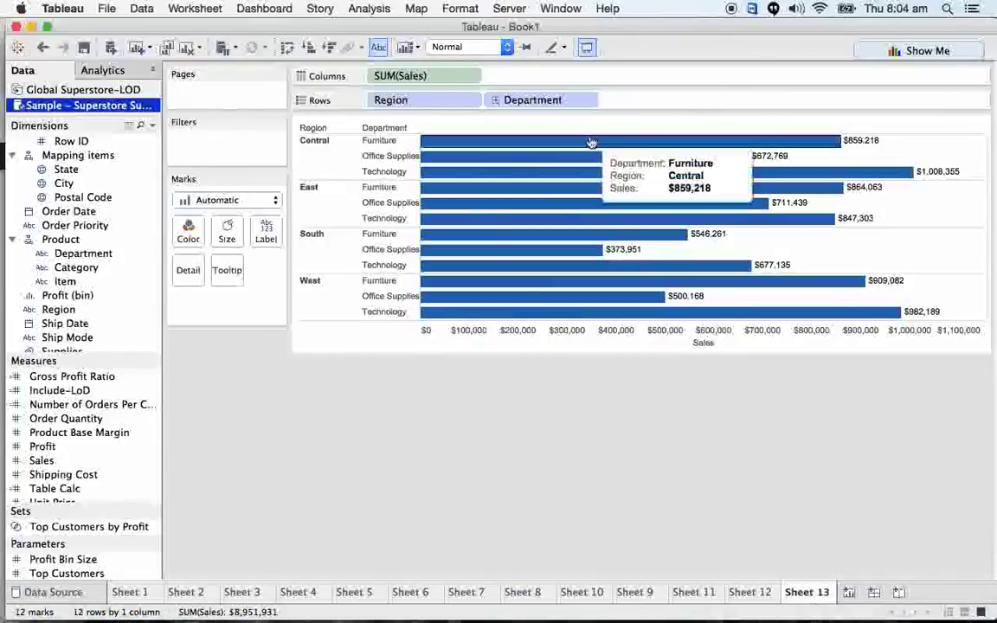
left_click(495, 100)
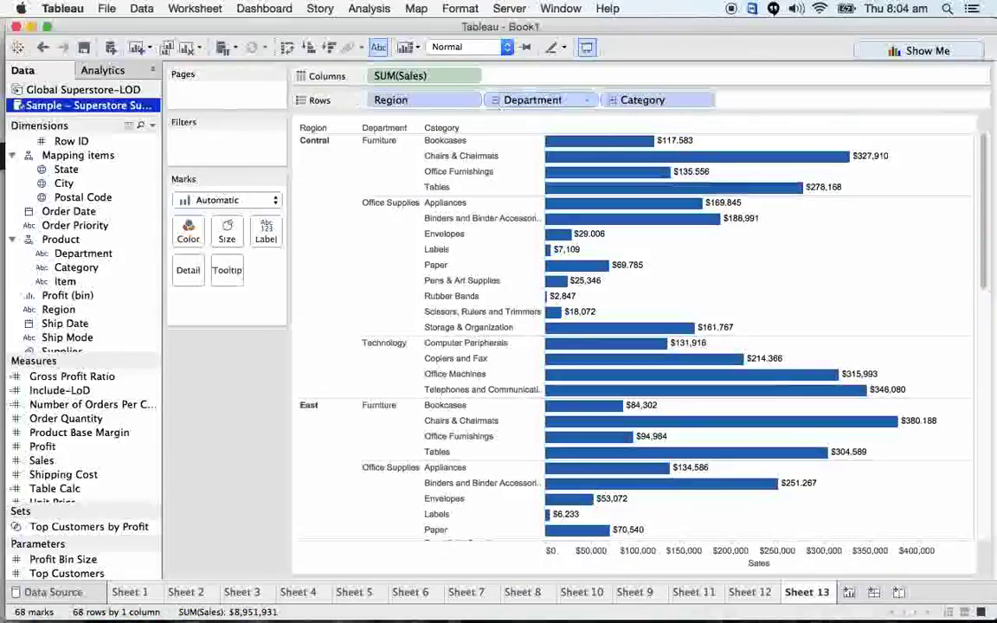
mouse_move(610, 149)
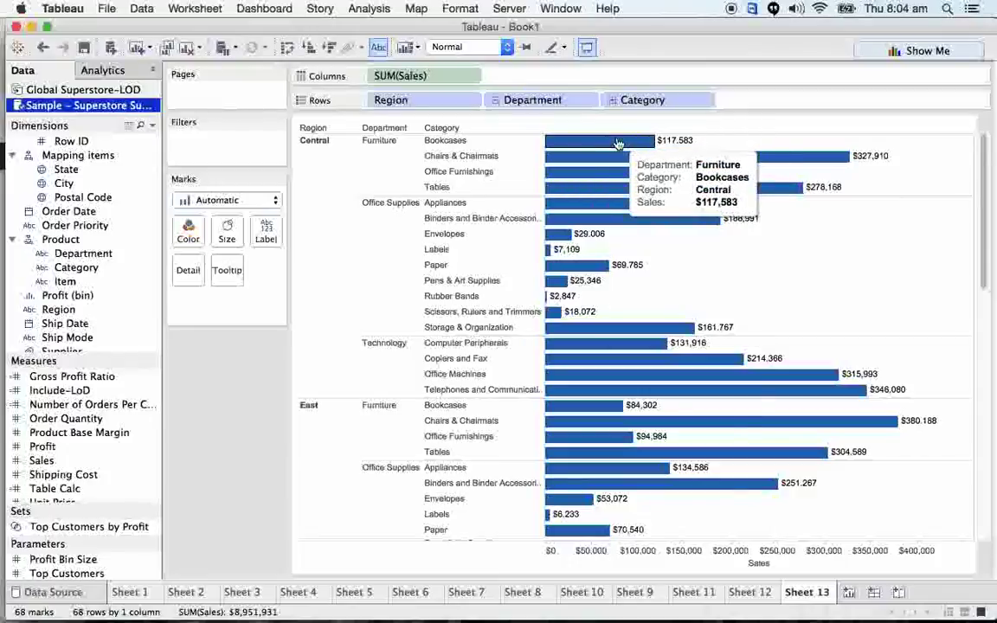
mouse_move(642, 157)
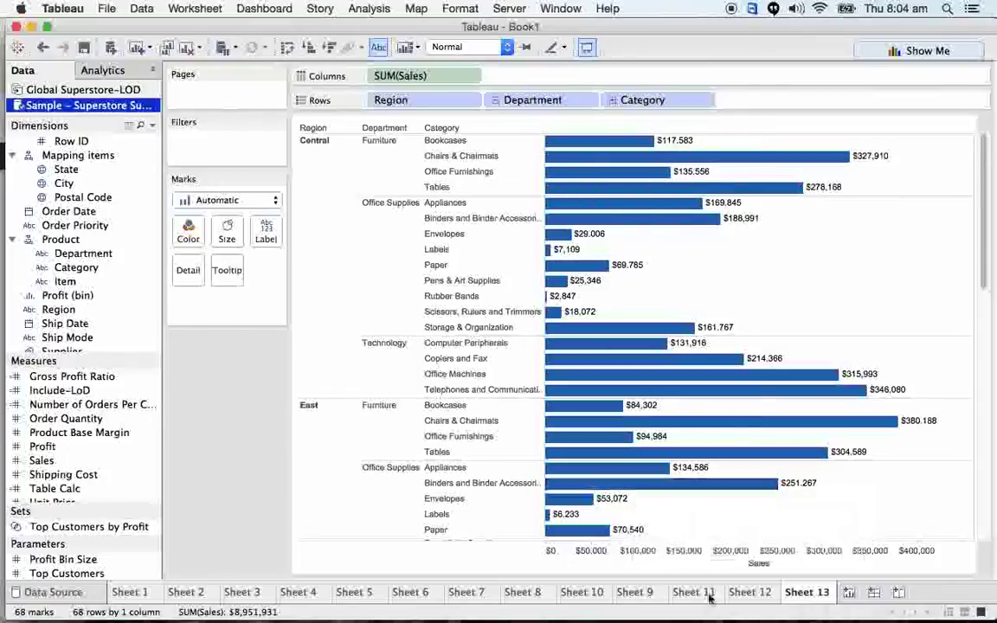
left_click(753, 597)
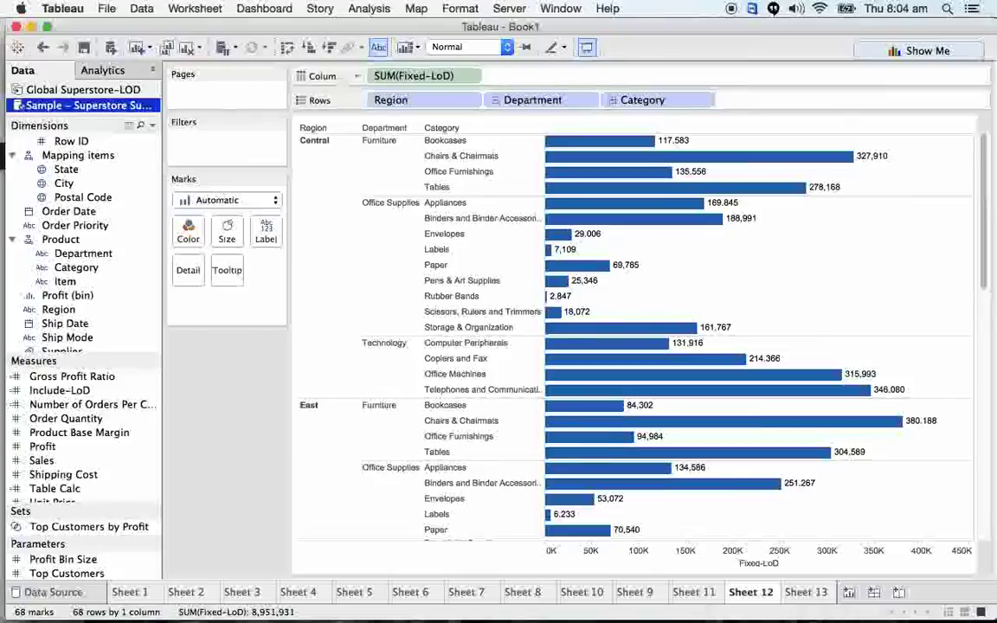
left_click(614, 101)
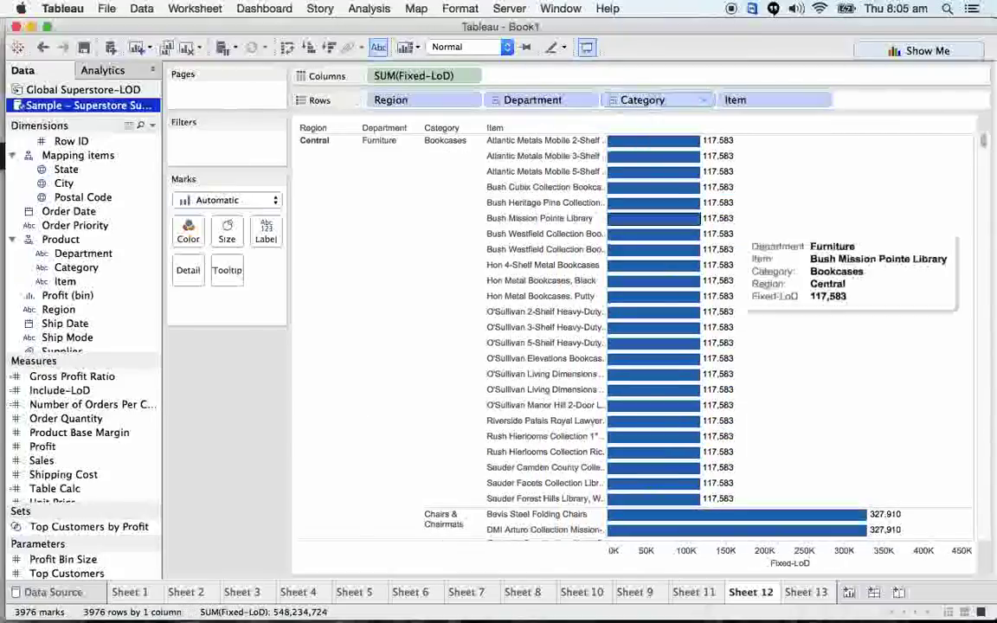
Drill Sheet 13 from Category to Item and scroll through the 3,976 item sales bars.
mouse_move(654, 157)
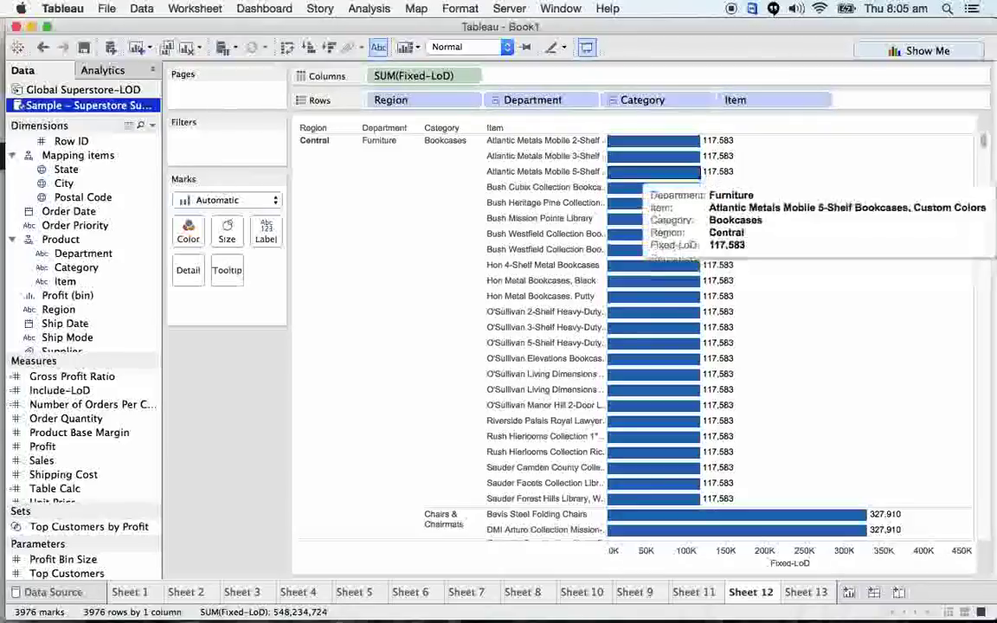
left_click(804, 591)
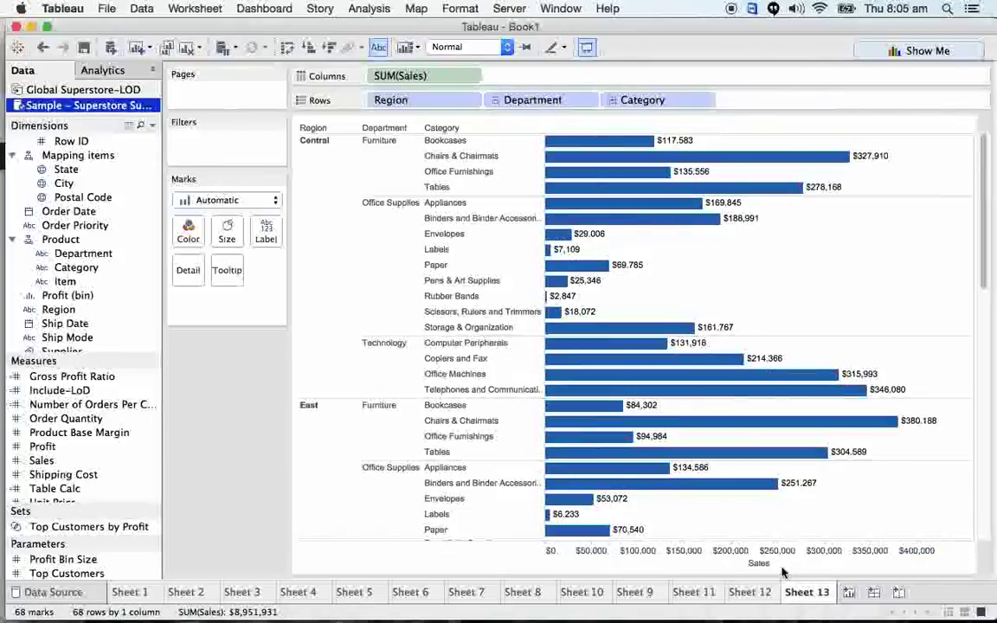
left_click(612, 100)
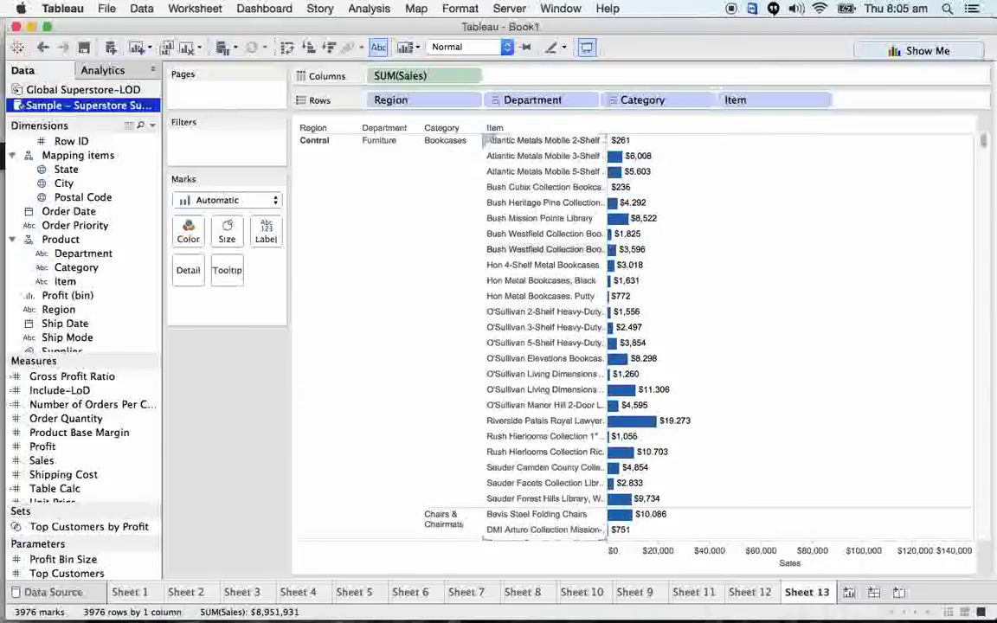
scroll(554, 337, "down", 15)
scroll(580, 256, "down", 15)
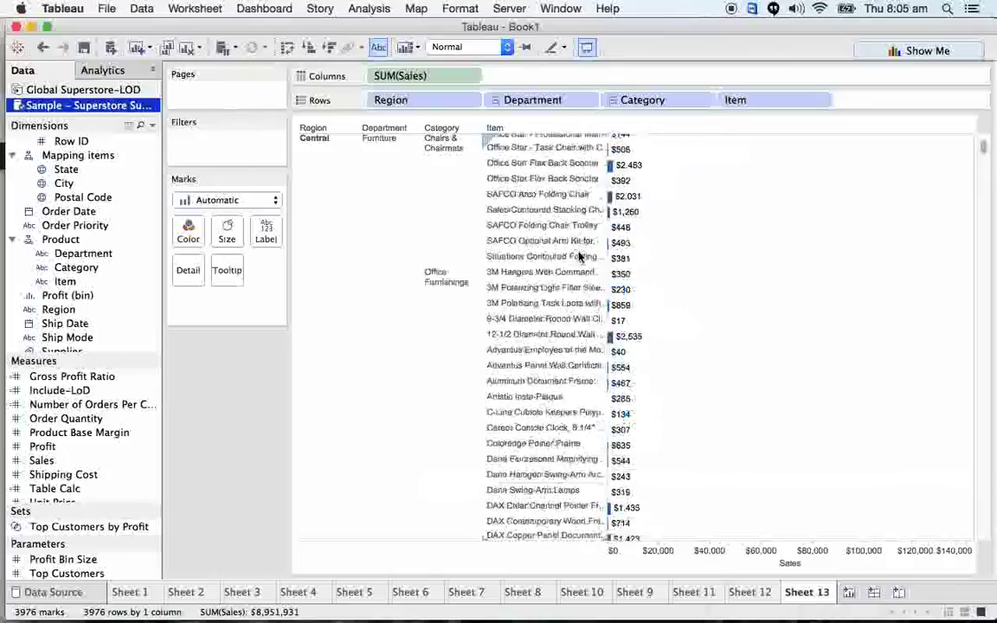
scroll(580, 256, "down", 15)
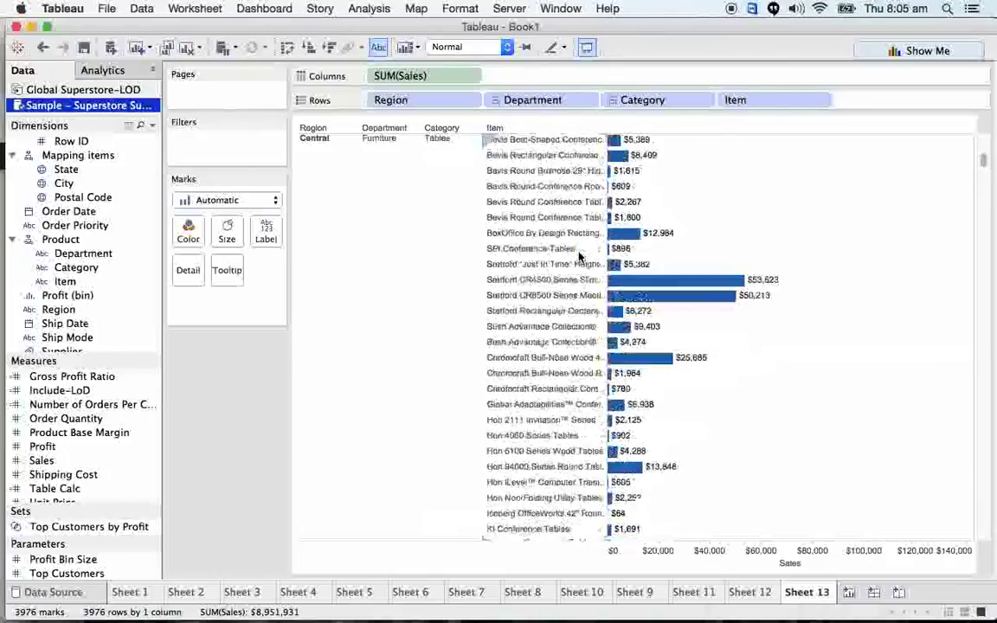
scroll(580, 256, "down", 20)
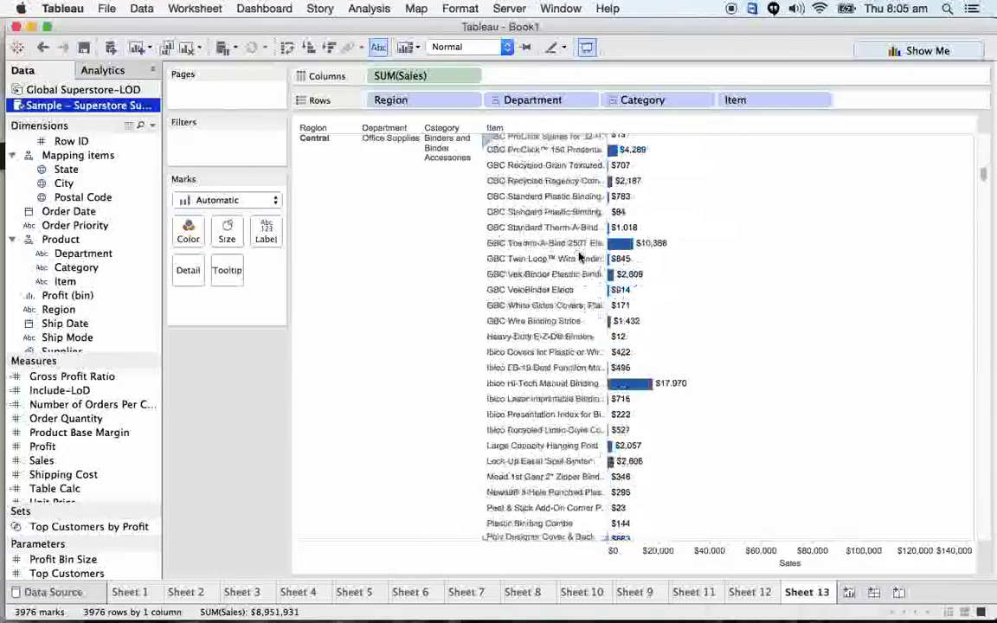
scroll(579, 256, "up", 10)
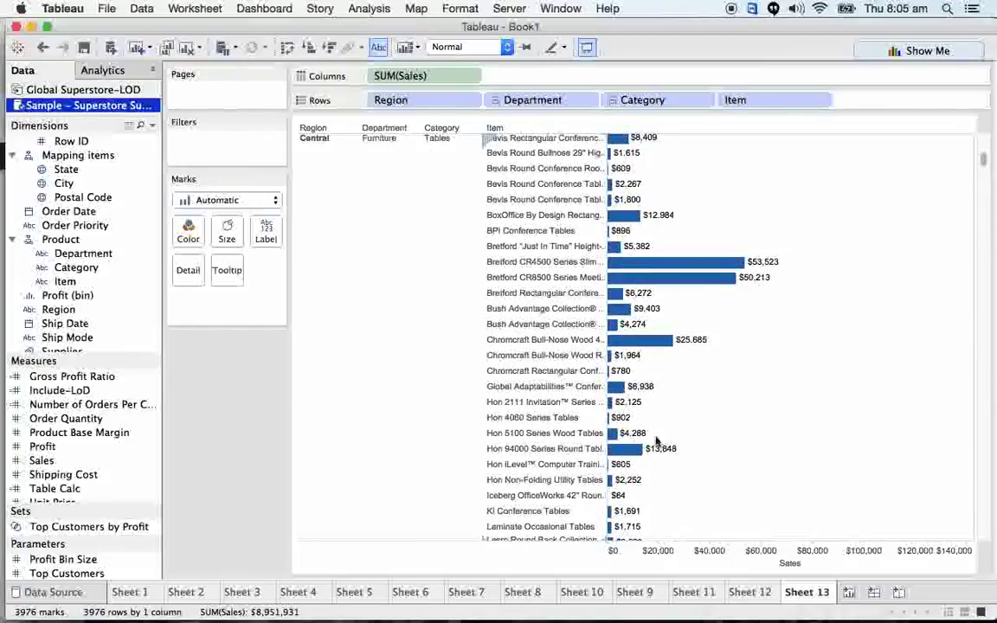
Go back to Sheet 12 and find the Fixed-LoD measure in the Measures pane to open its field menu.
left_click(754, 592)
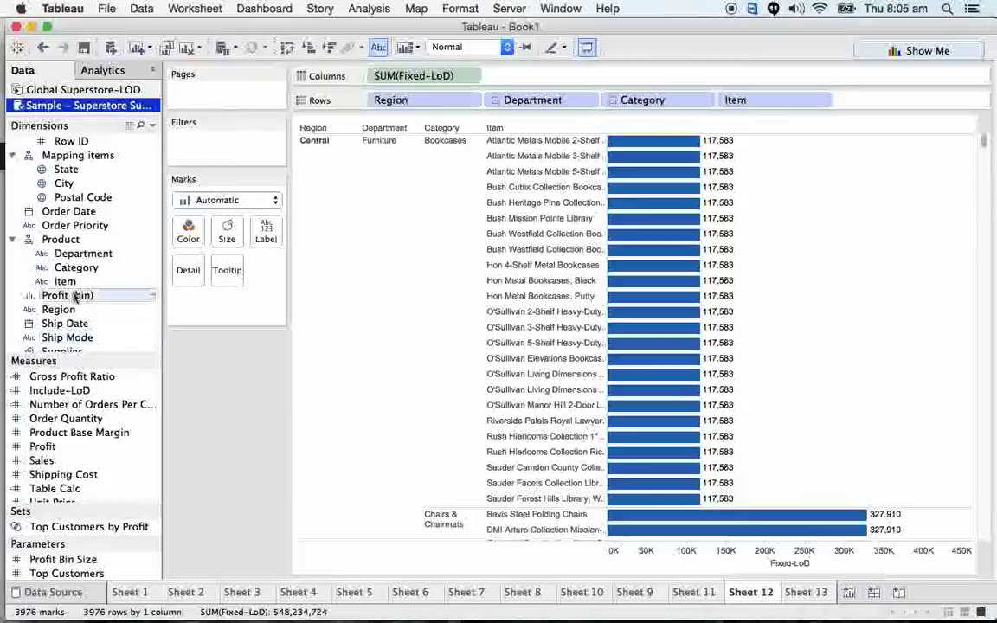
scroll(76, 292, "down", 2)
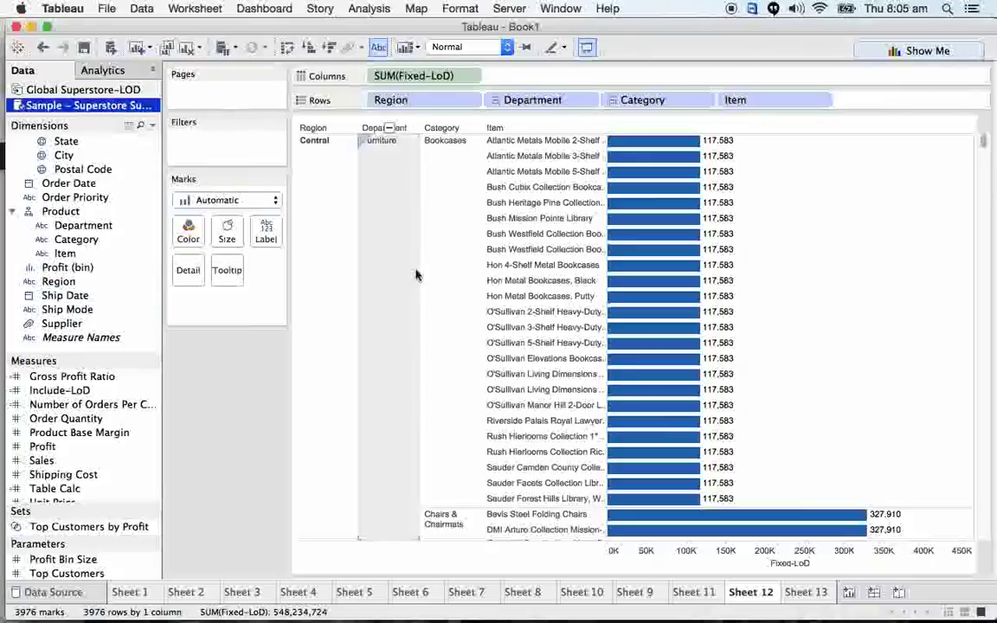
mouse_move(693, 180)
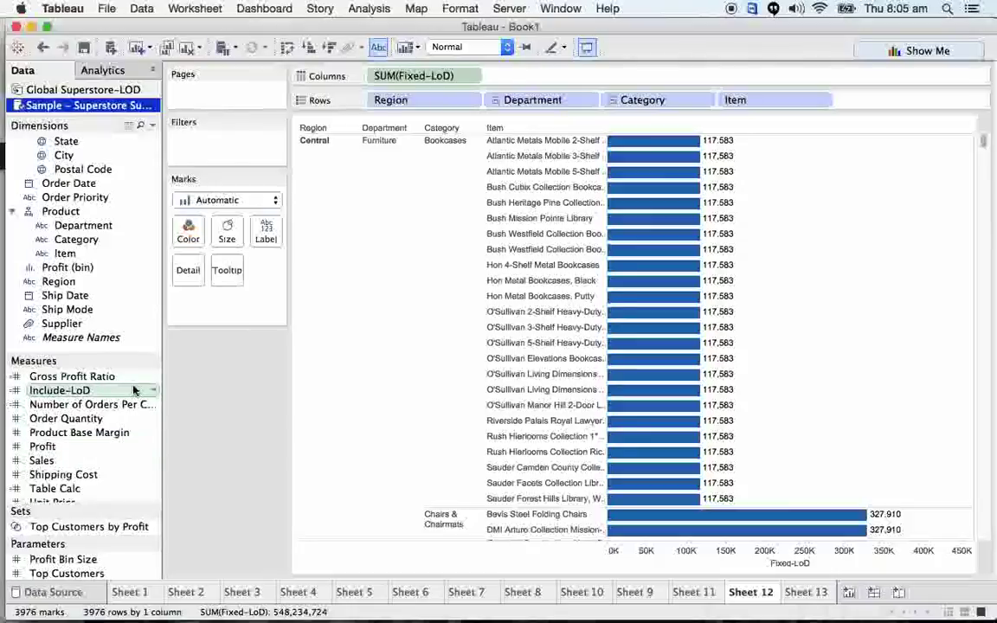
scroll(139, 394, "up", 3)
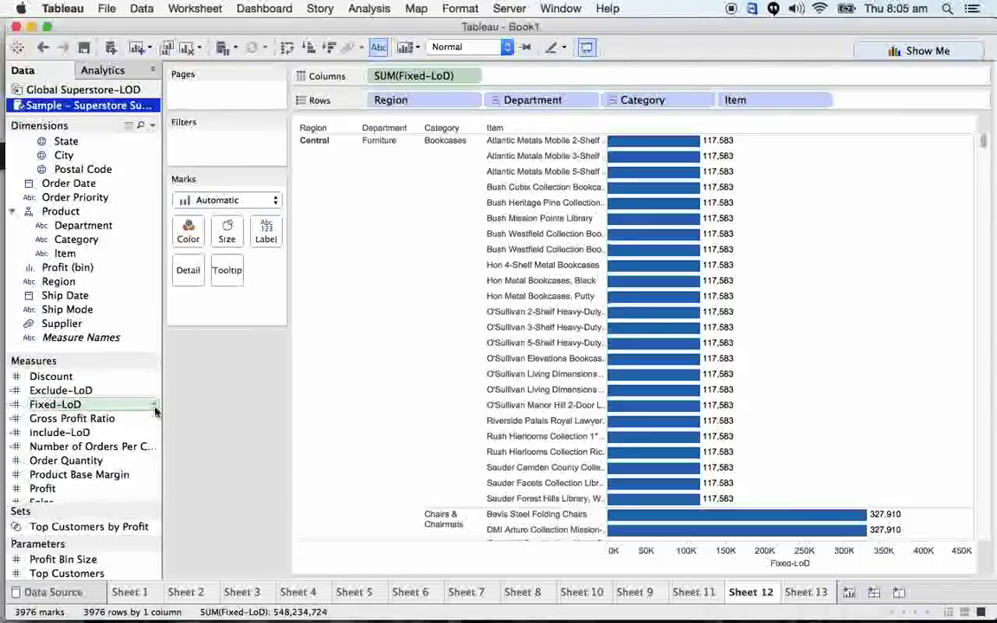
left_click(154, 404)
Open the Fixed-LoD calculation editor and move it aside so the chart stays visible.
left_click(259, 153)
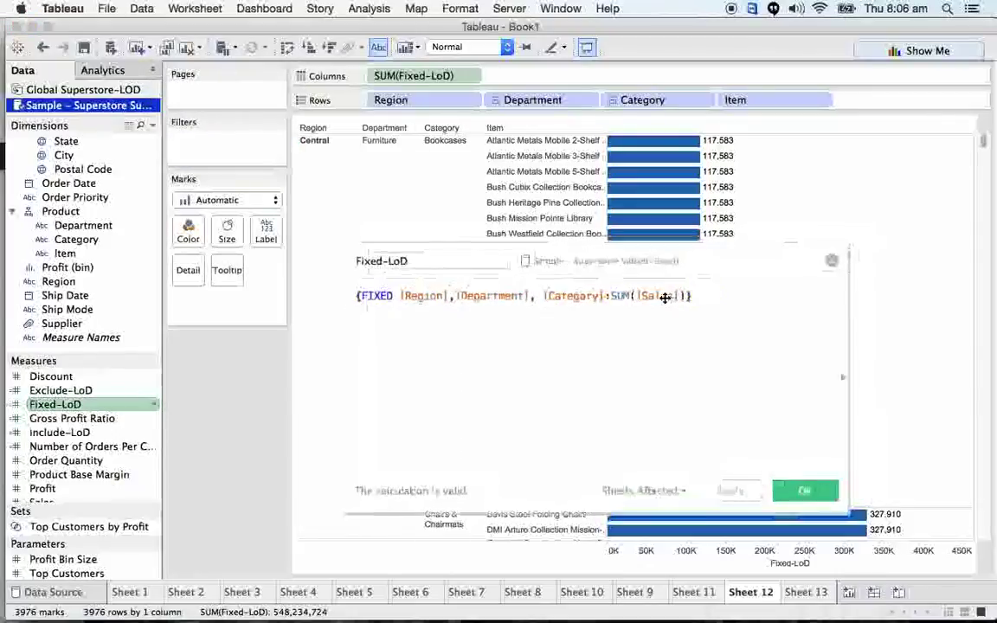
left_click_drag(664, 297, 408, 158)
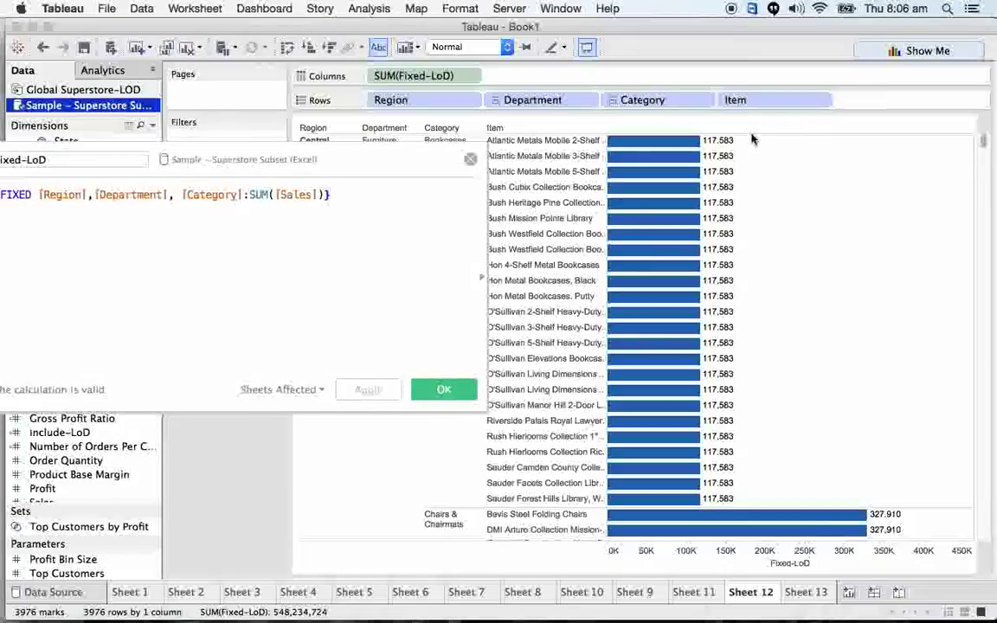
left_click_drag(394, 159, 438, 252)
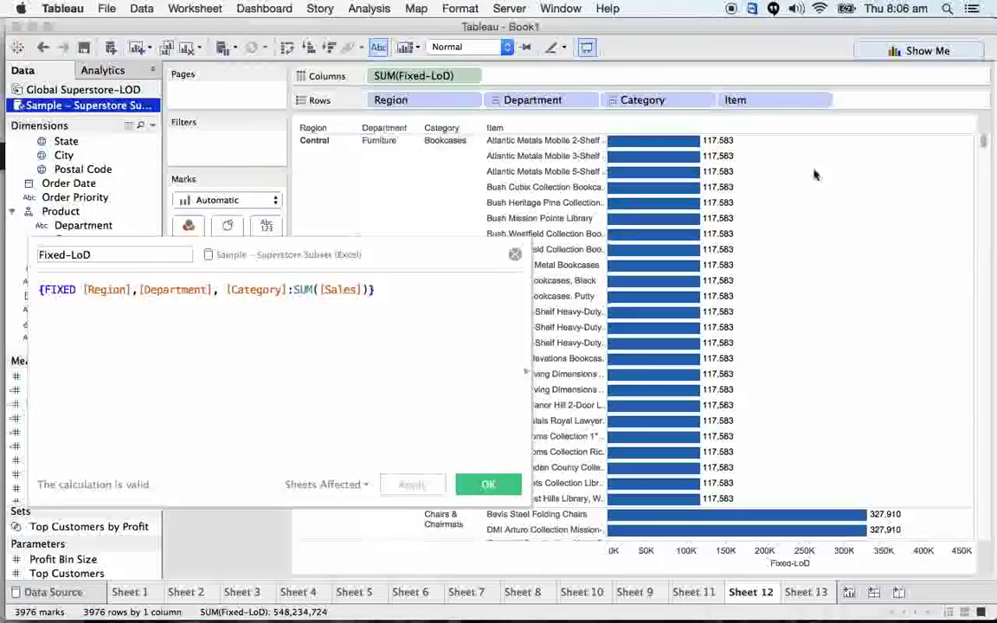
Highlight the [Region], [Department], [Category] dimensions in the FIXED formula, then clear the selection.
mouse_move(717, 149)
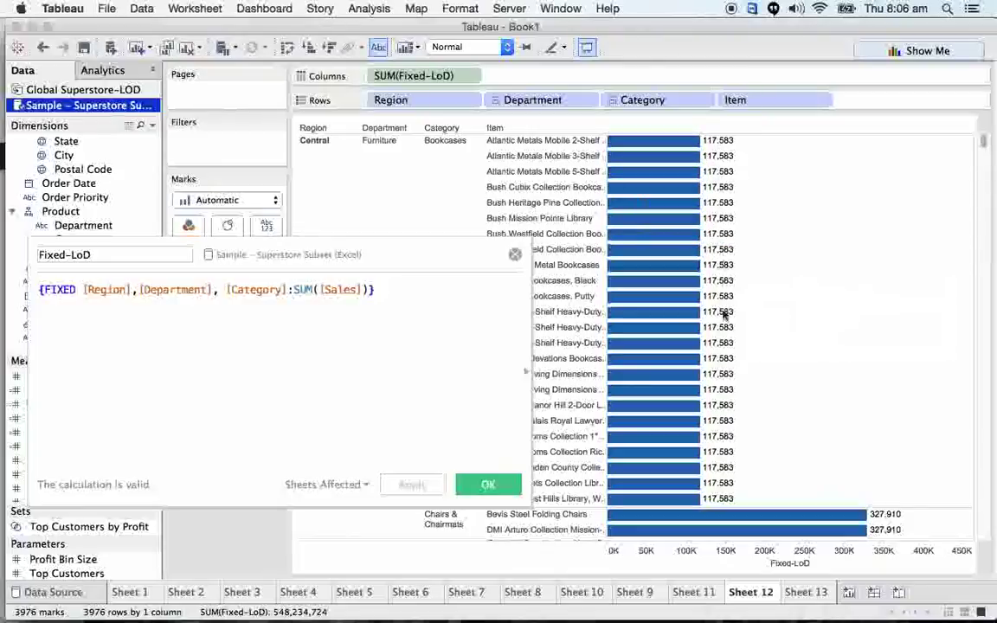
mouse_move(730, 358)
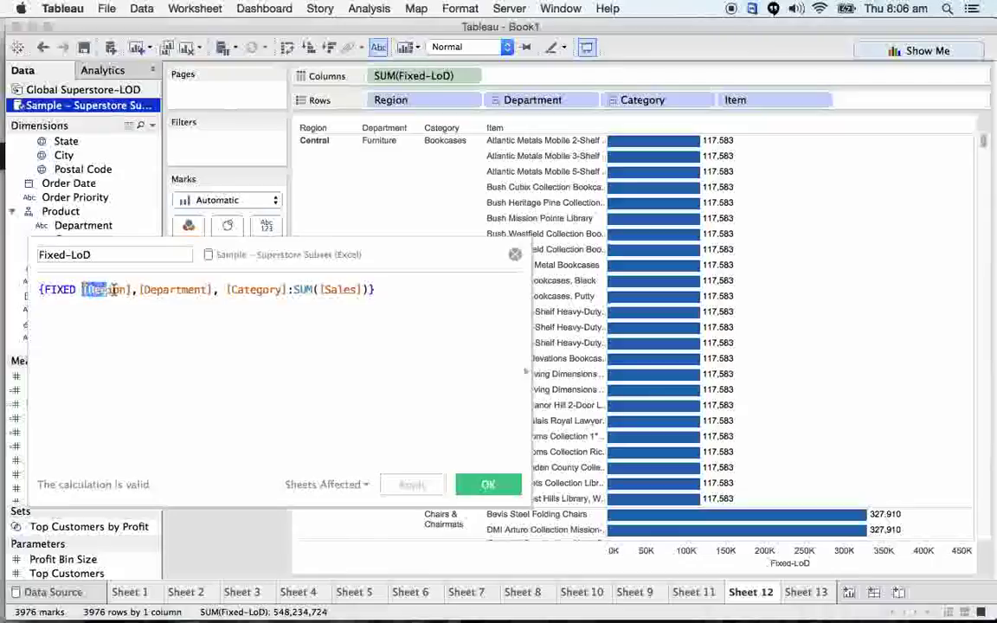
left_click_drag(114, 290, 225, 289)
left_click(288, 290)
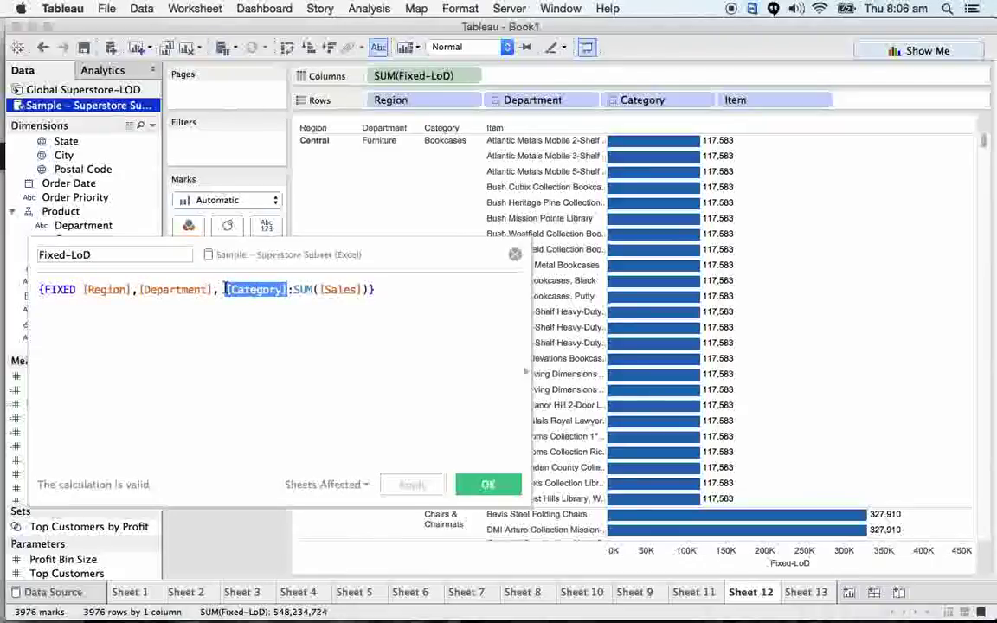
left_click(266, 371)
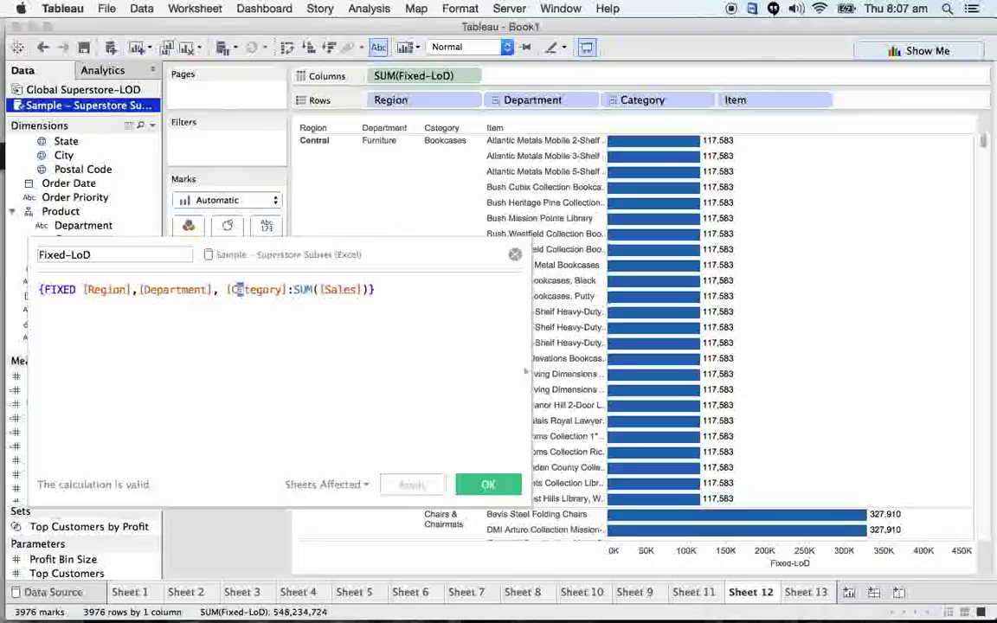
left_click_drag(228, 289, 288, 290)
left_click(221, 290)
left_click_drag(220, 290, 139, 290)
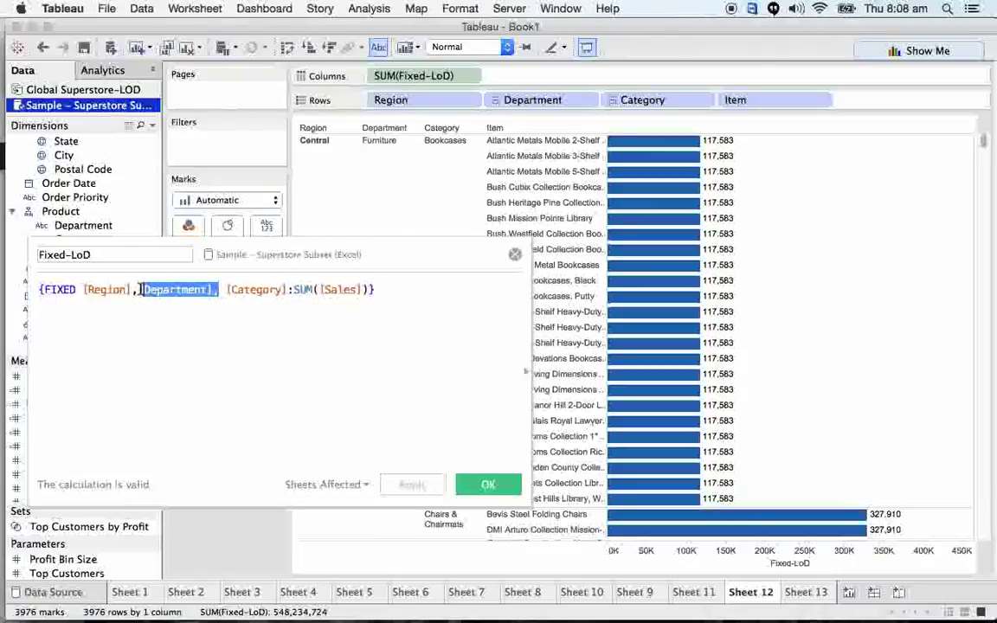
left_click(145, 290)
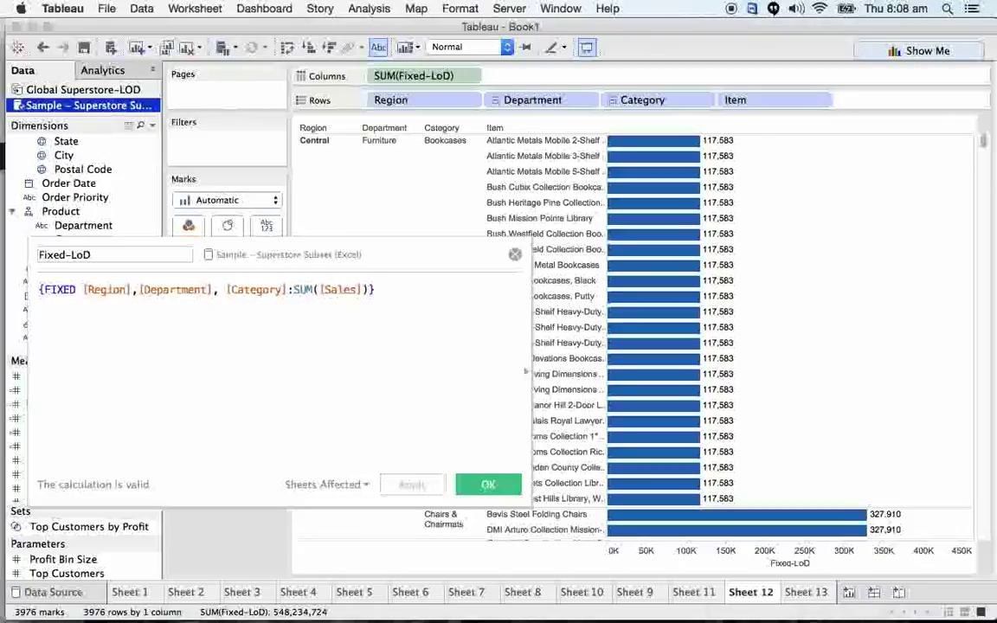
left_click_drag(39, 289, 345, 308)
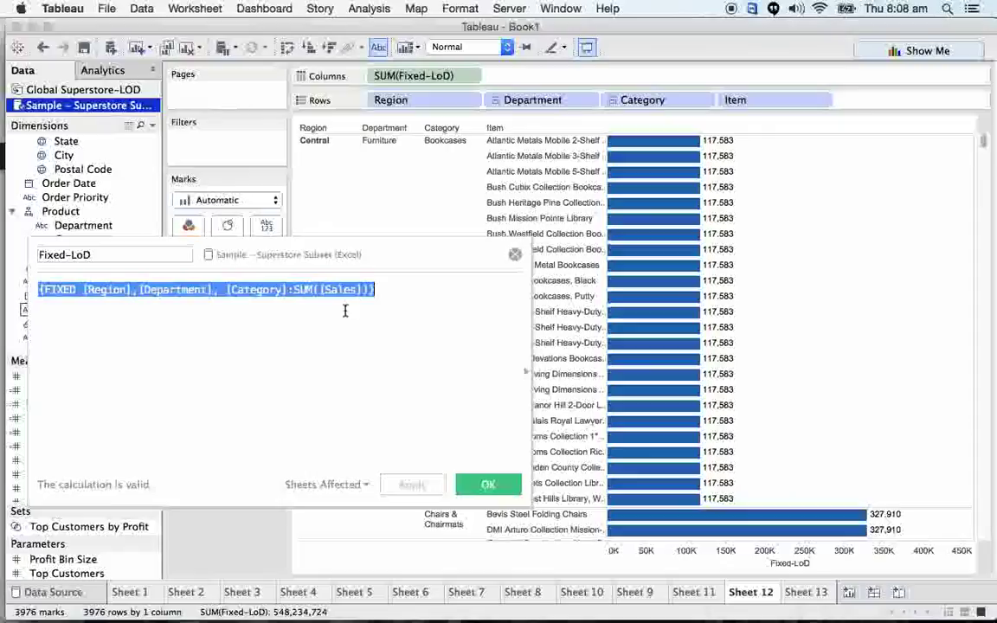
left_click(374, 303)
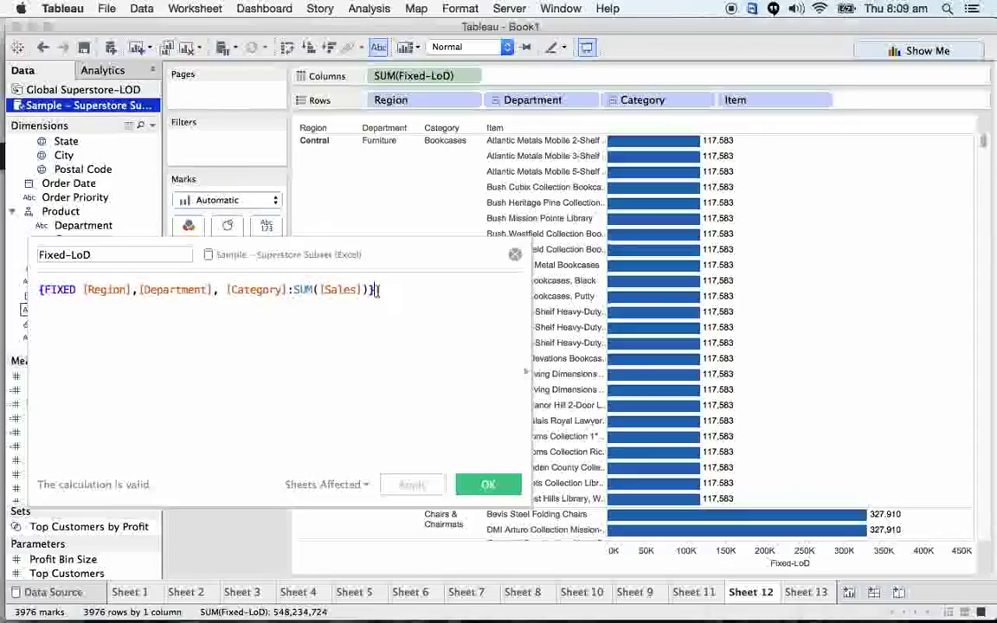
left_click_drag(376, 289, 64, 289)
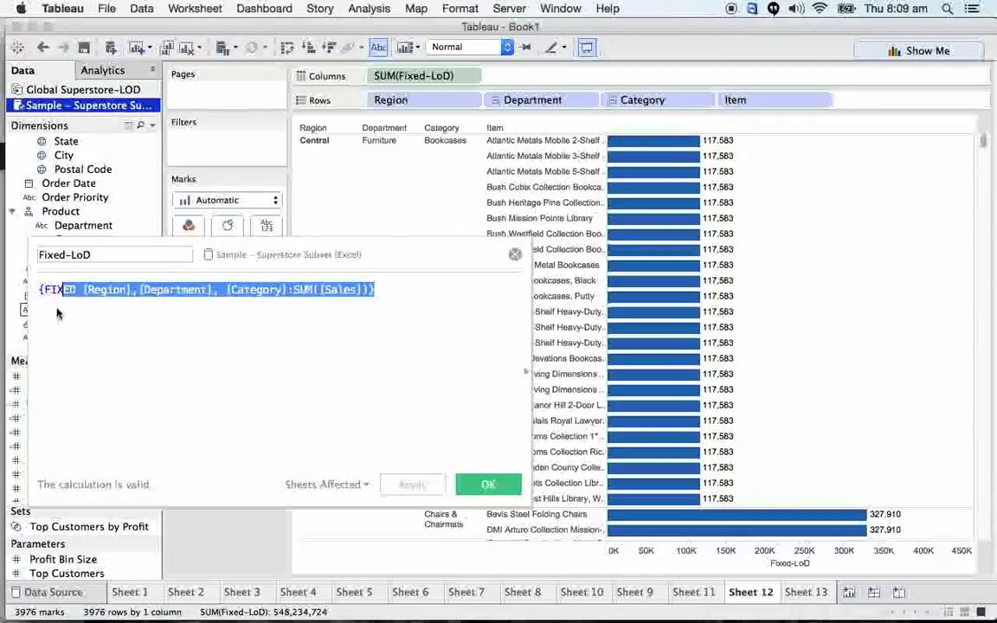
left_click(40, 289)
left_click_drag(39, 289, 397, 298)
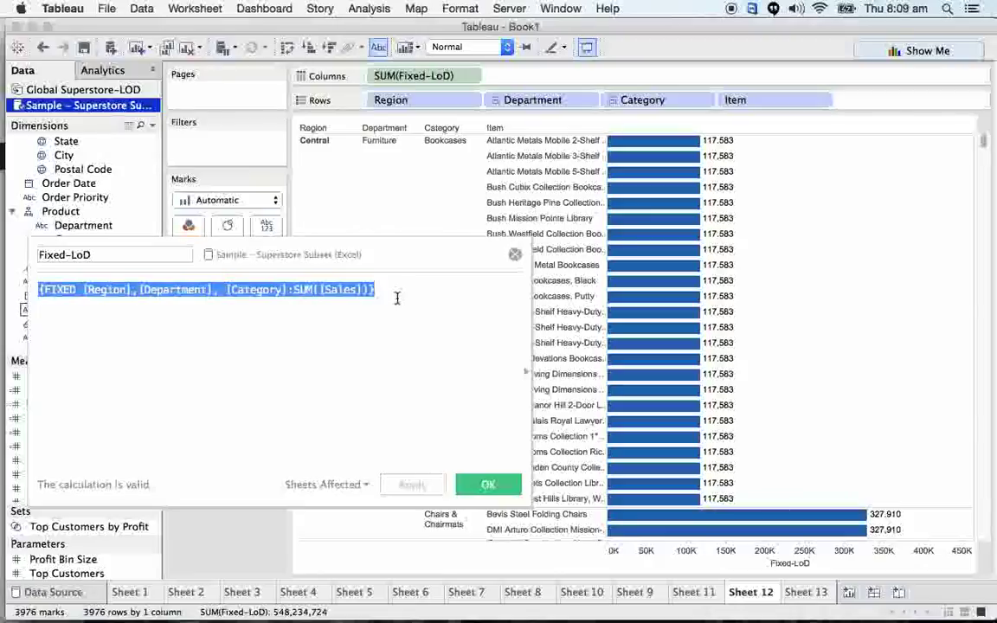
key("Right")
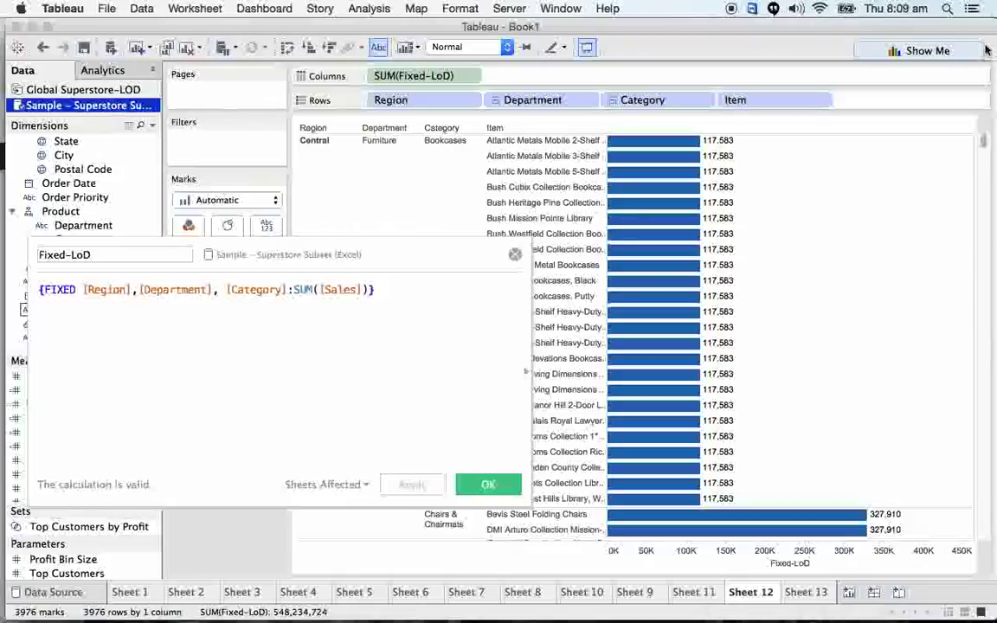
key("Return")
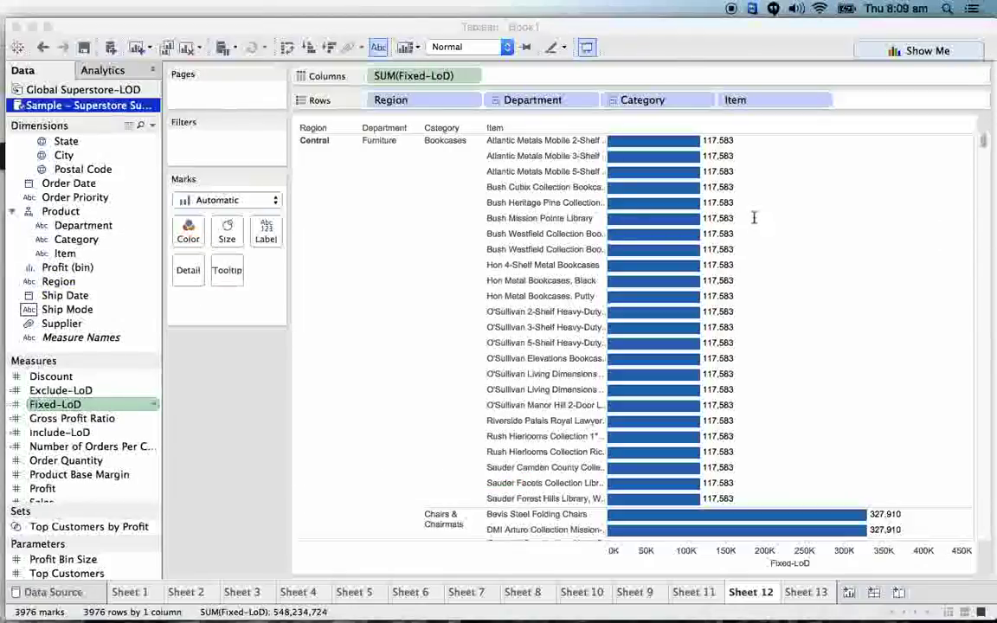